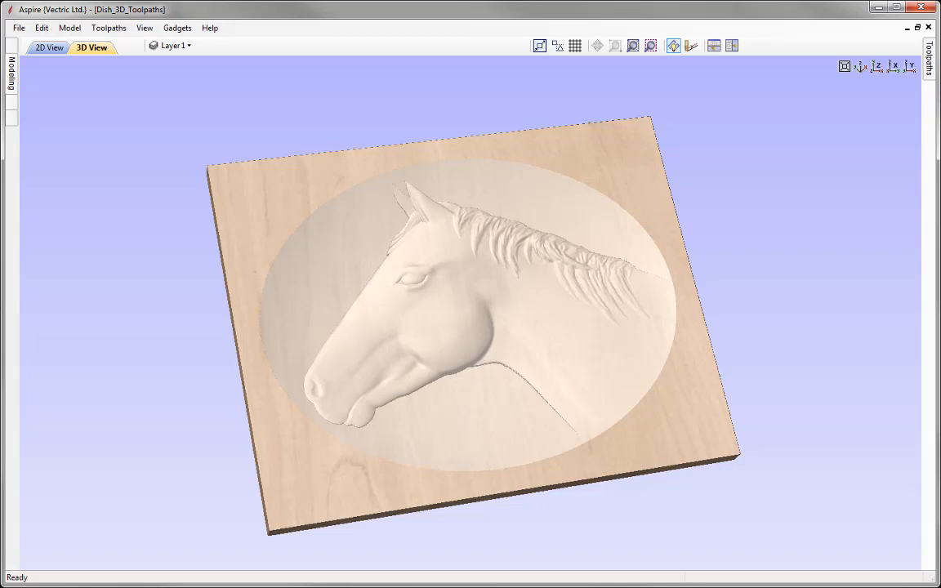
Close the open Dish_3D_Toolpaths project and start a new file
{"action": "left_click", "coordinate": [25, 31]}
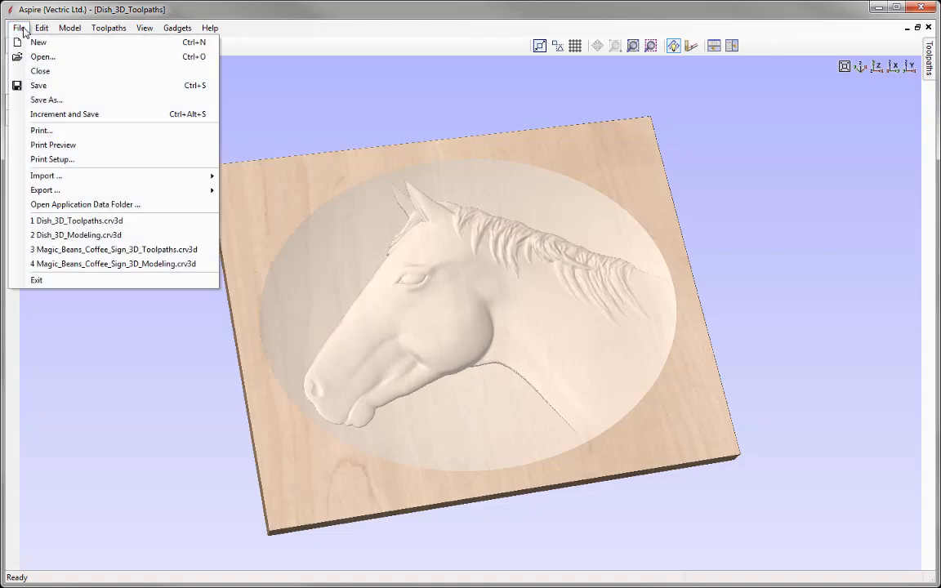
{"action": "left_click", "coordinate": [62, 75]}
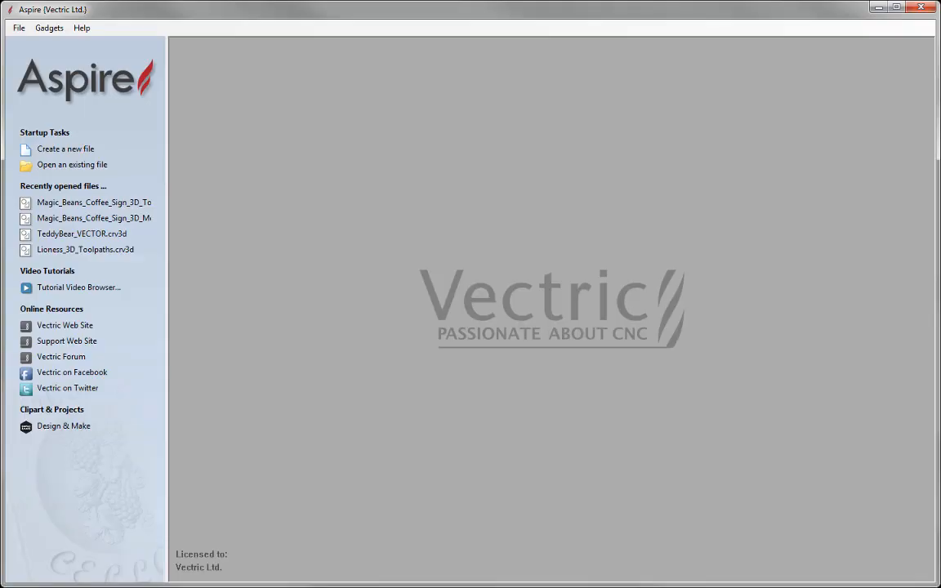
{"action": "left_click", "coordinate": [70, 148]}
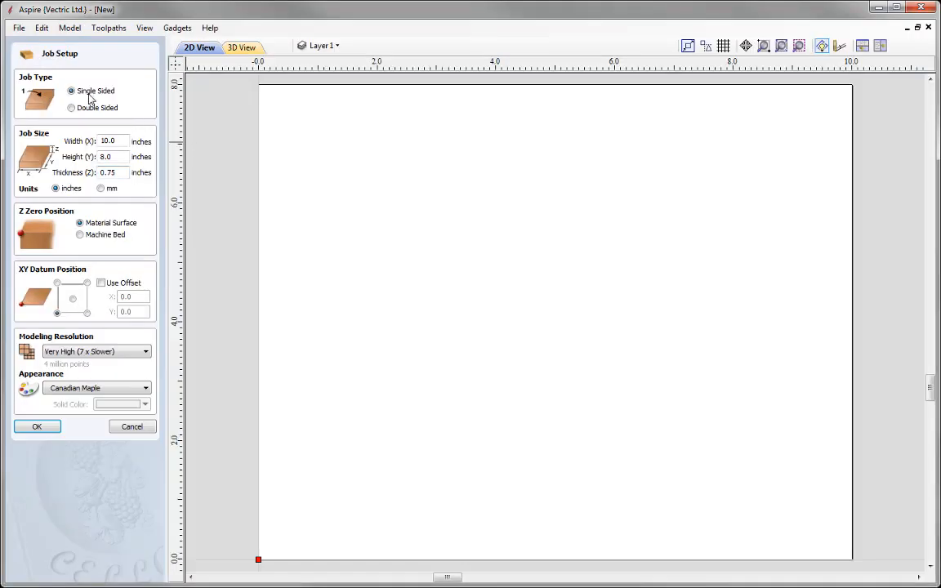
Set up a single-sided job of 10 x 8 x 0.75 inches with High (3 x Slower) modeling resolution
{"action": "double_click", "coordinate": [114, 140]}
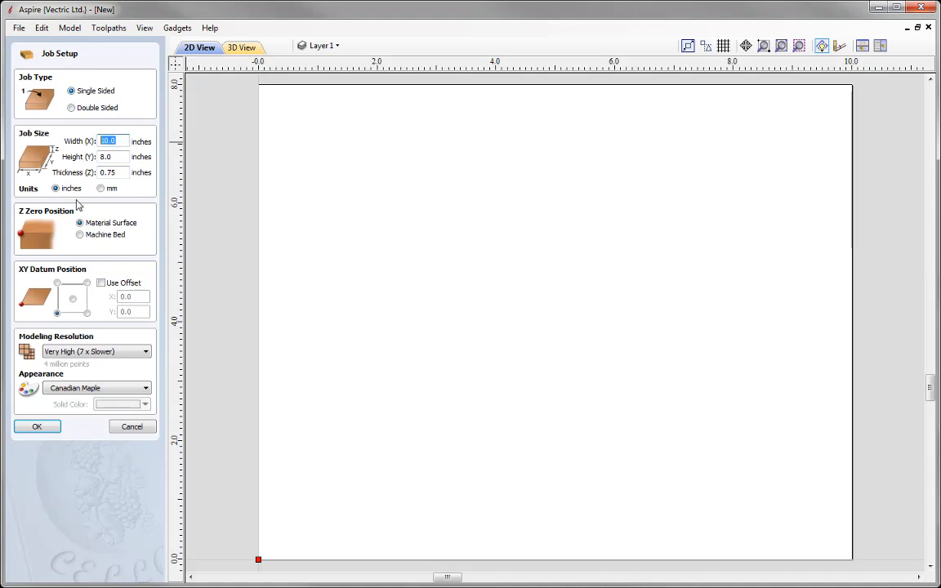
{"action": "left_click", "coordinate": [120, 154]}
{"action": "left_click", "coordinate": [120, 173]}
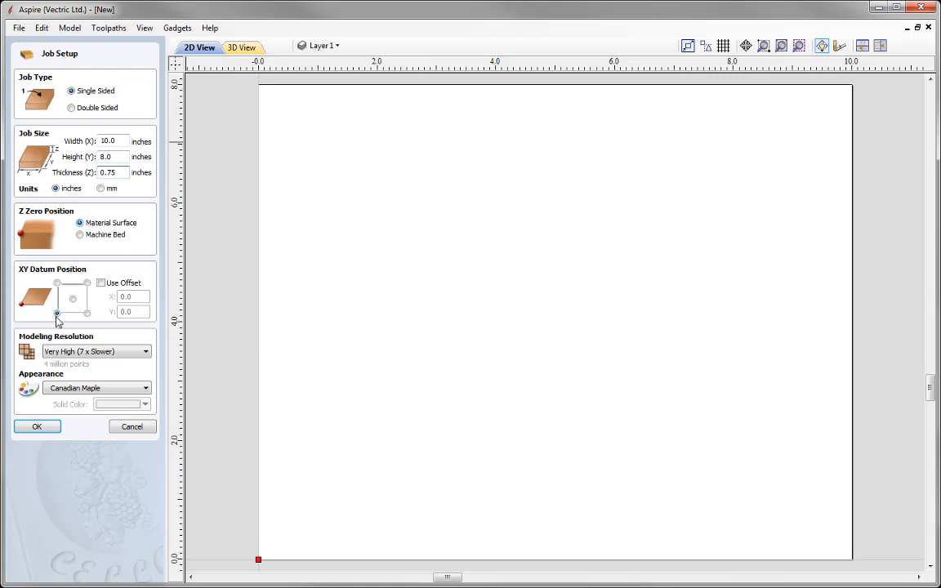
{"action": "left_click", "coordinate": [68, 352]}
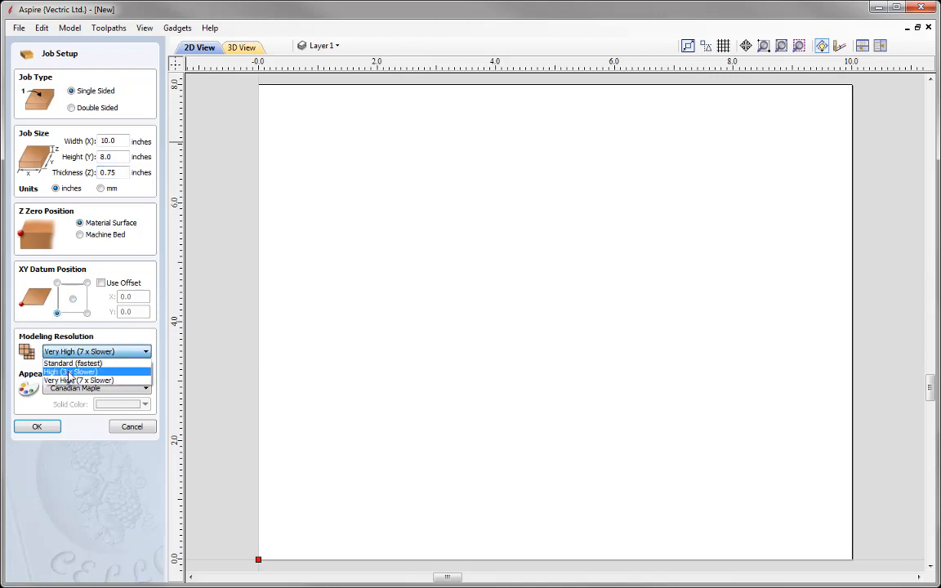
{"action": "left_click", "coordinate": [69, 371]}
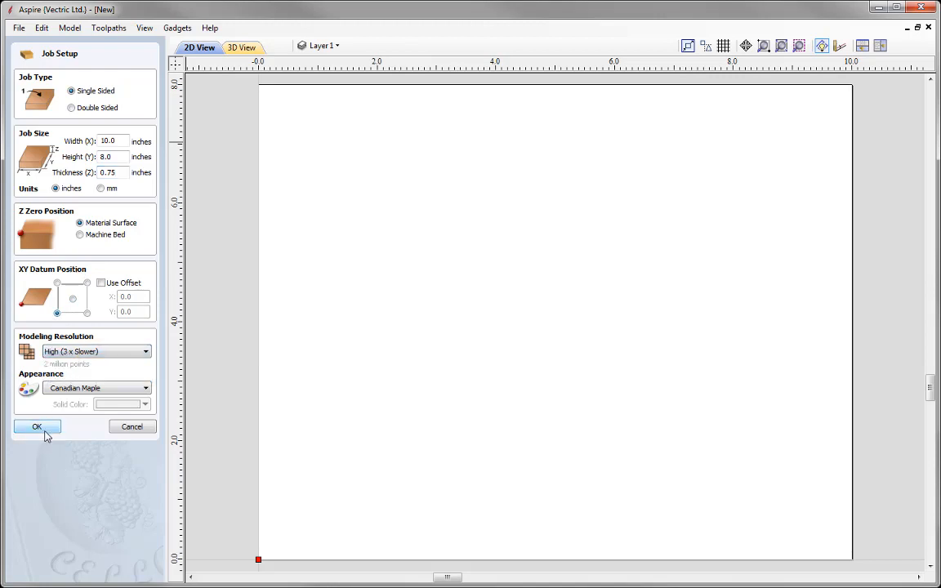
{"action": "left_click", "coordinate": [38, 427]}
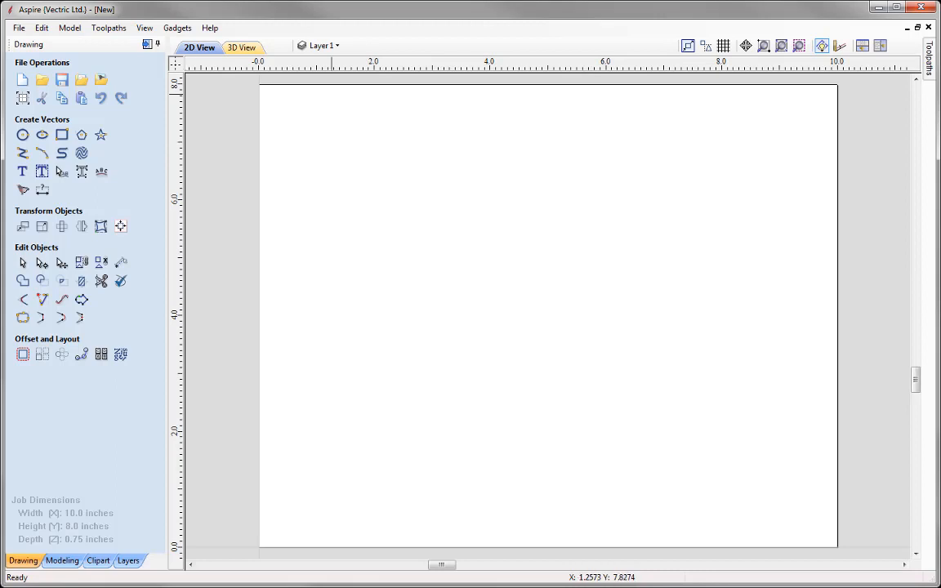
Draw an ellipse 9 inches wide and 7 inches high, centered on the material at X 5.0, Y 4.0
{"action": "left_click", "coordinate": [42, 135]}
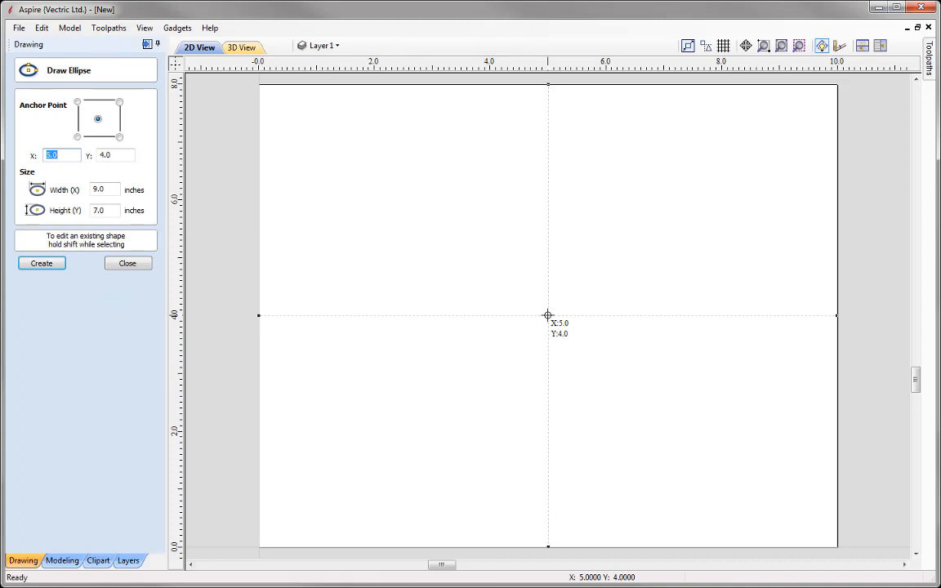
{"action": "left_click_drag", "start_coordinate": [548, 314], "coordinate": [809, 314]}
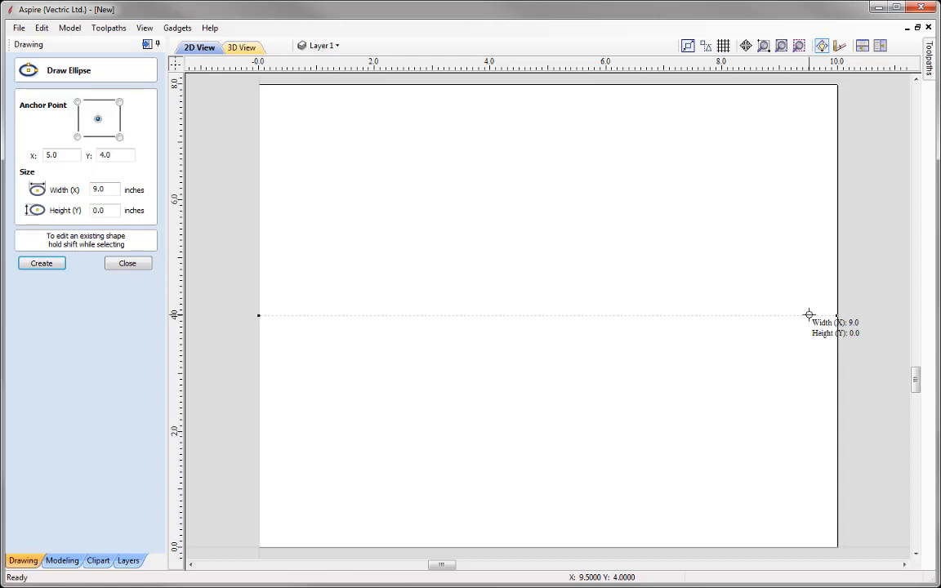
{"action": "type", "text": "7"}
{"action": "key", "text": "Return"}
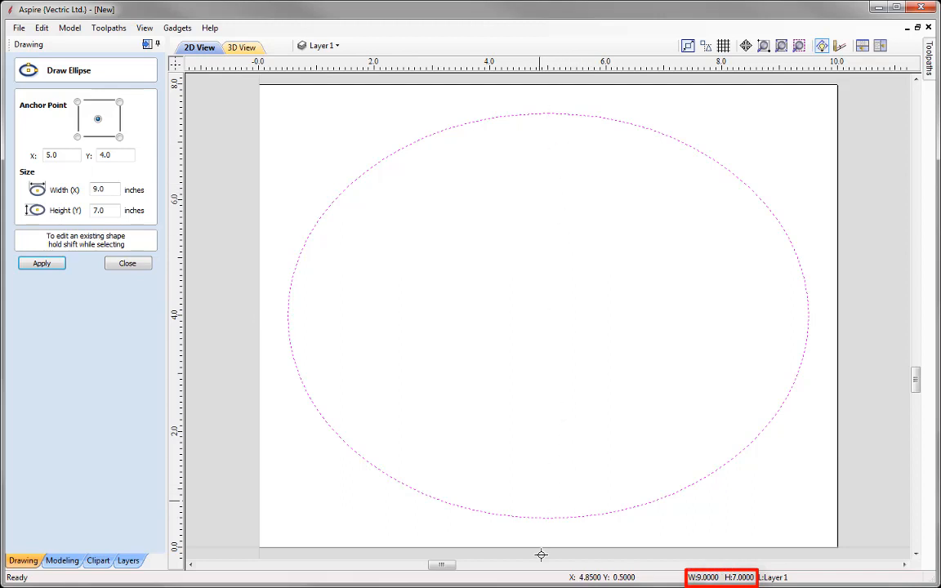
{"action": "left_click", "coordinate": [127, 262]}
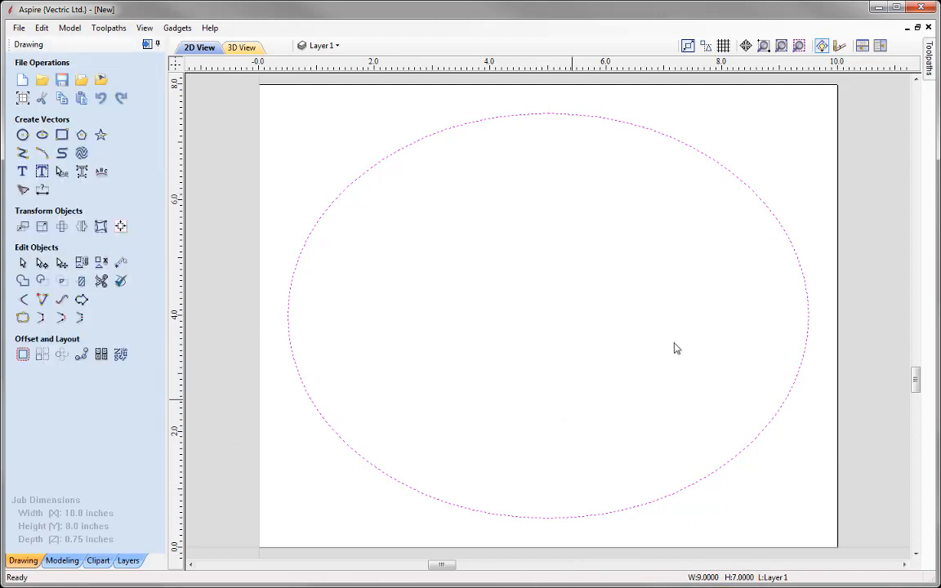
Show the 2D and 3D views side by side and import the HorseHead_MODEL.crv3d component
{"action": "left_click", "coordinate": [861, 45]}
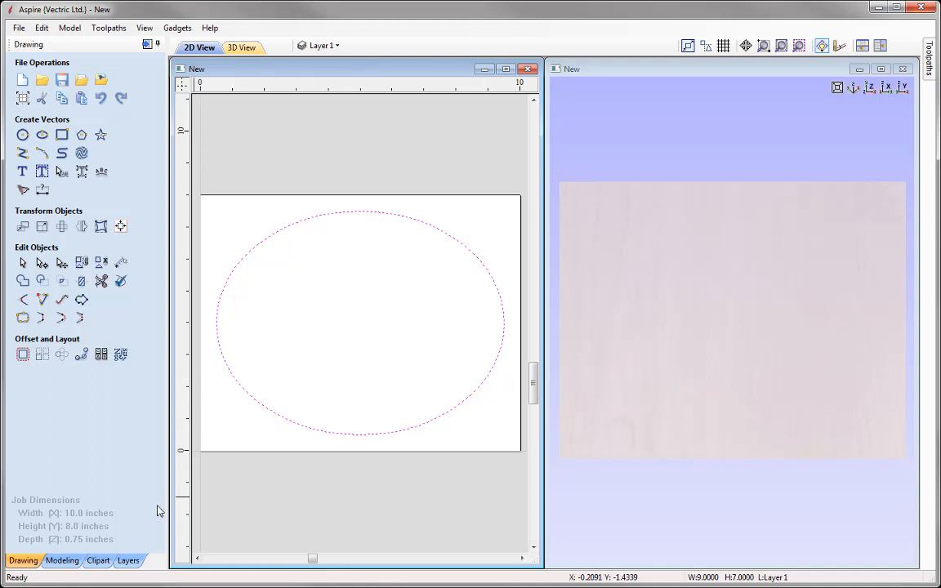
{"action": "left_click", "coordinate": [62, 560]}
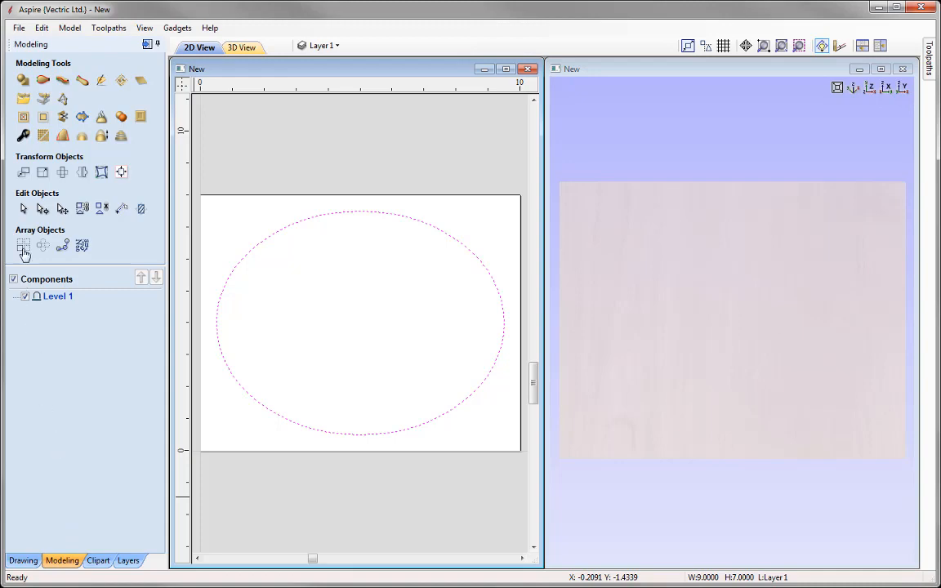
{"action": "left_click", "coordinate": [22, 100]}
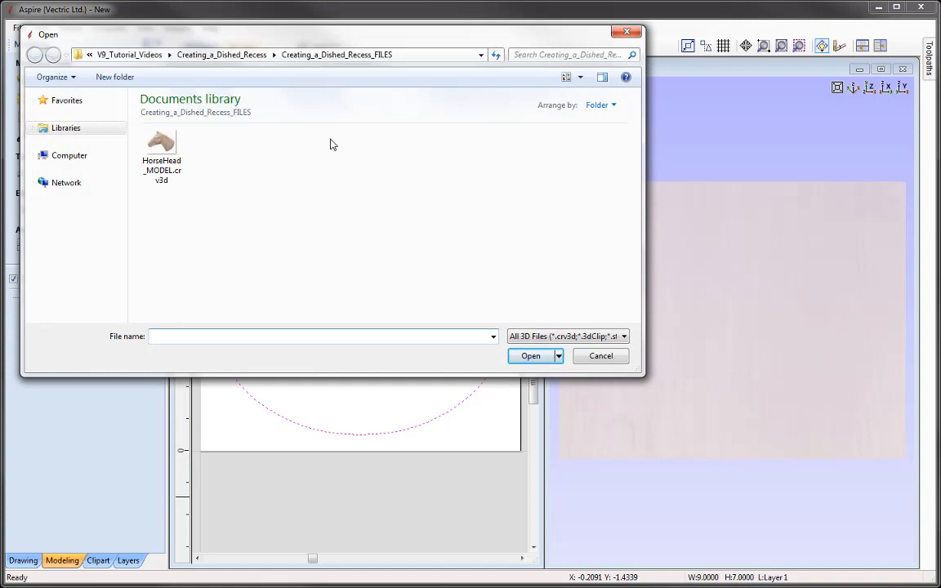
{"action": "left_click", "coordinate": [161, 155]}
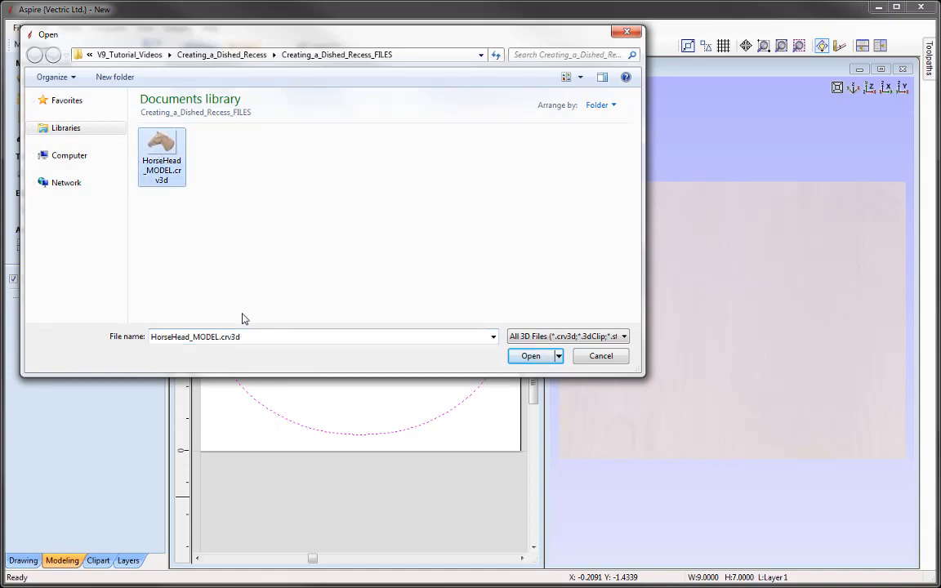
{"action": "left_click", "coordinate": [530, 356]}
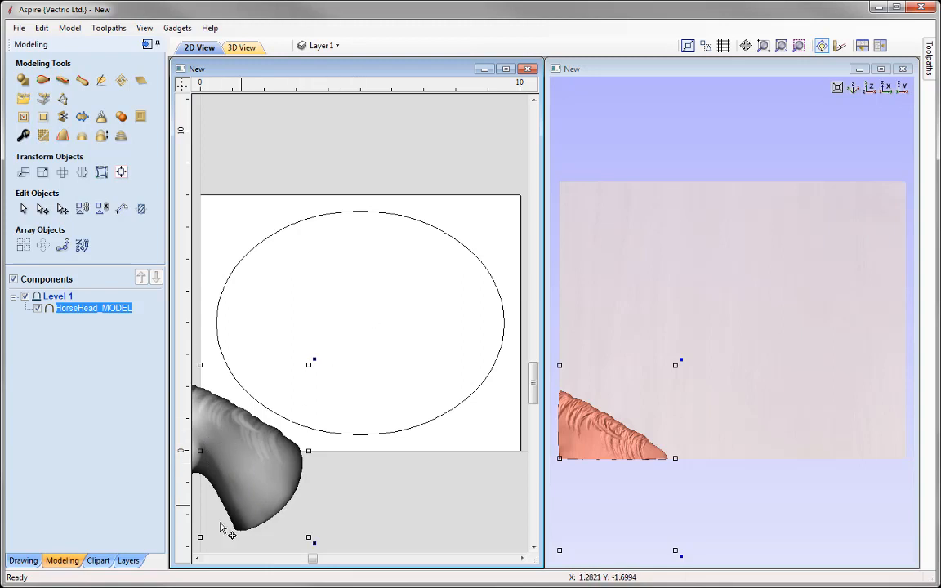
Center the imported horse head component on the material in both directions
{"action": "left_click", "coordinate": [121, 173]}
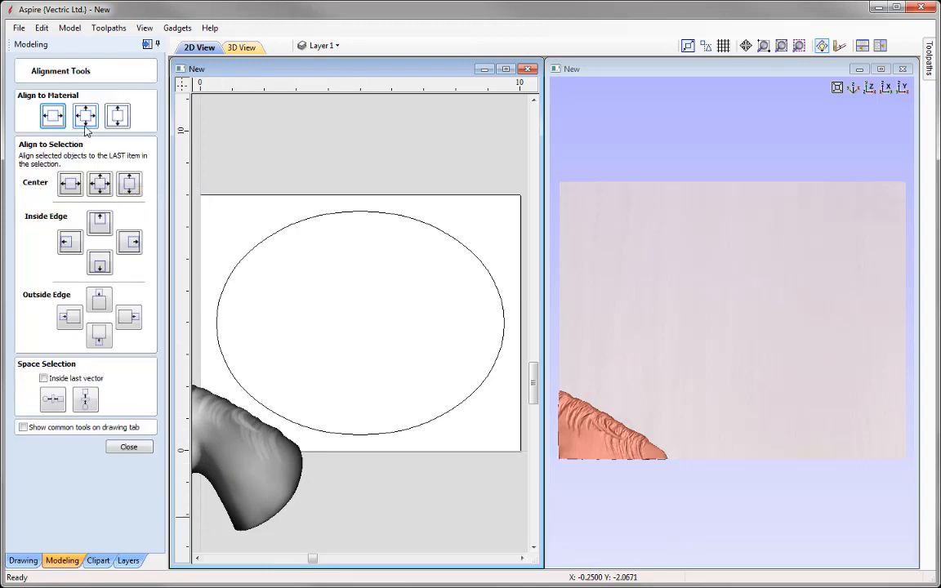
{"action": "left_click", "coordinate": [86, 116]}
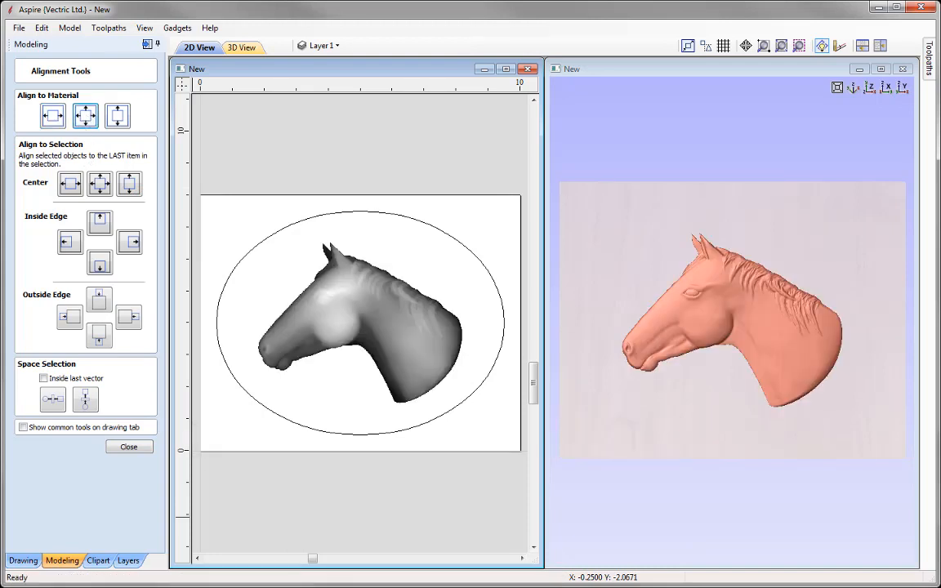
{"action": "left_click", "coordinate": [128, 448]}
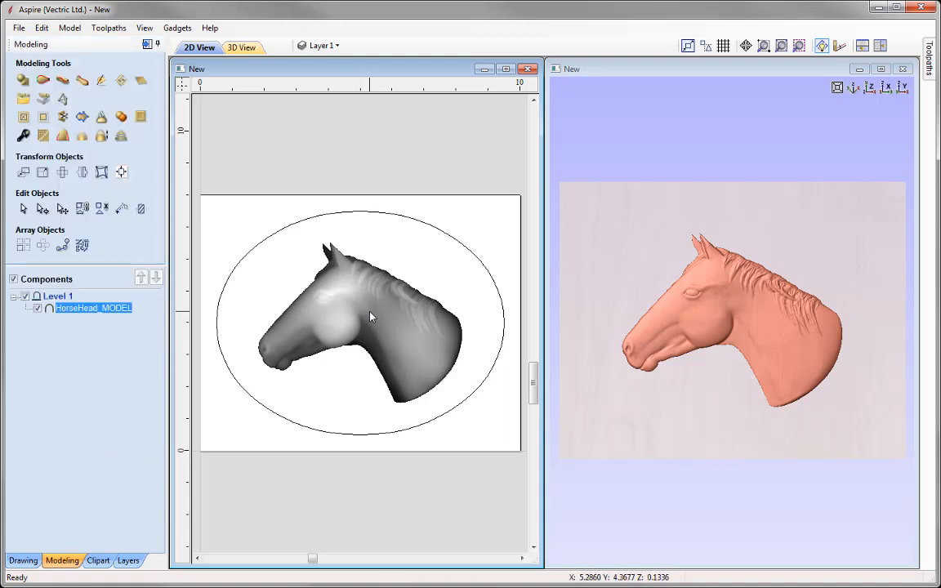
Resize the horse head component to a width of 7.7 inches, keeping XY linked and Auto Scale Z on
{"action": "left_click", "coordinate": [332, 280]}
{"action": "left_click", "coordinate": [42, 171]}
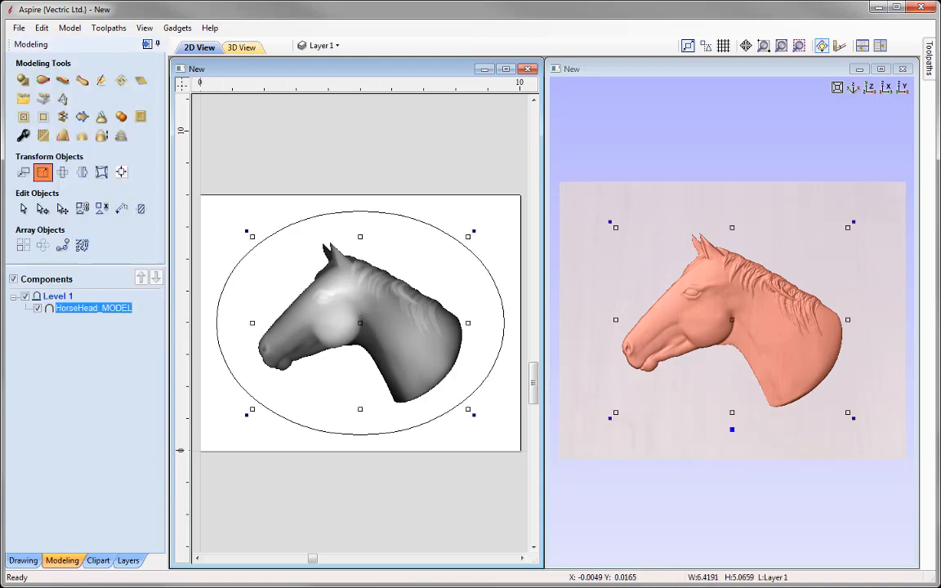
{"action": "left_click_drag", "start_coordinate": [92, 151], "coordinate": [40, 151]}
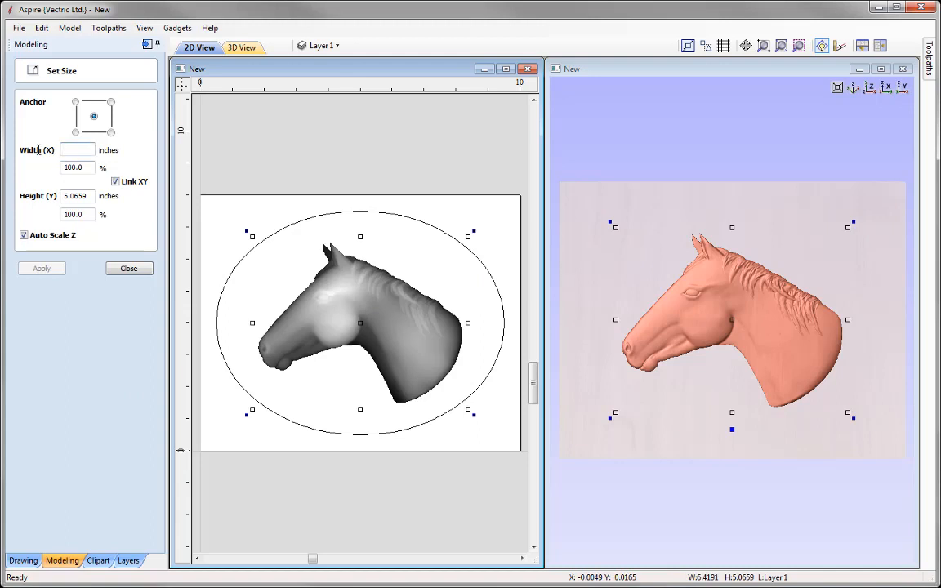
{"action": "type", "text": "7.7"}
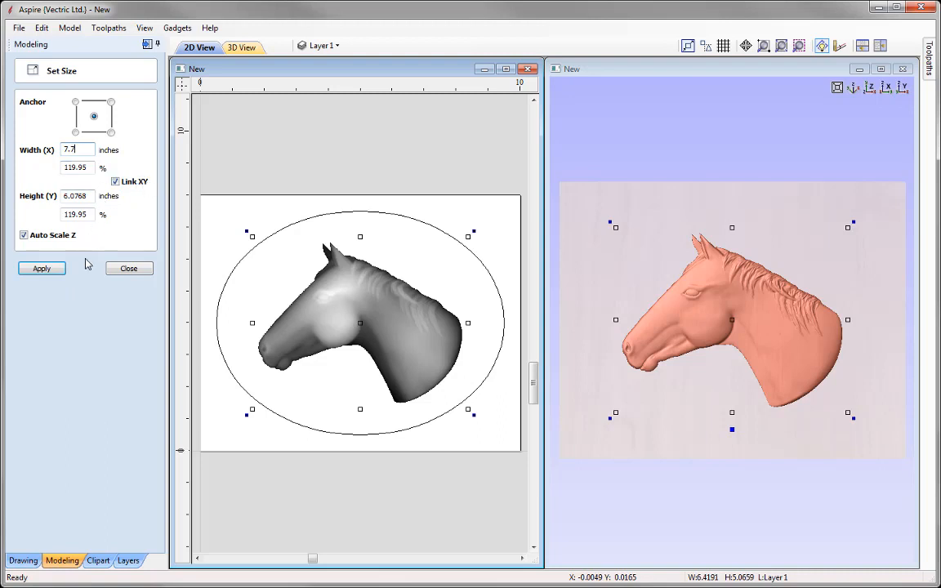
{"action": "left_click", "coordinate": [45, 269]}
{"action": "left_click", "coordinate": [138, 267]}
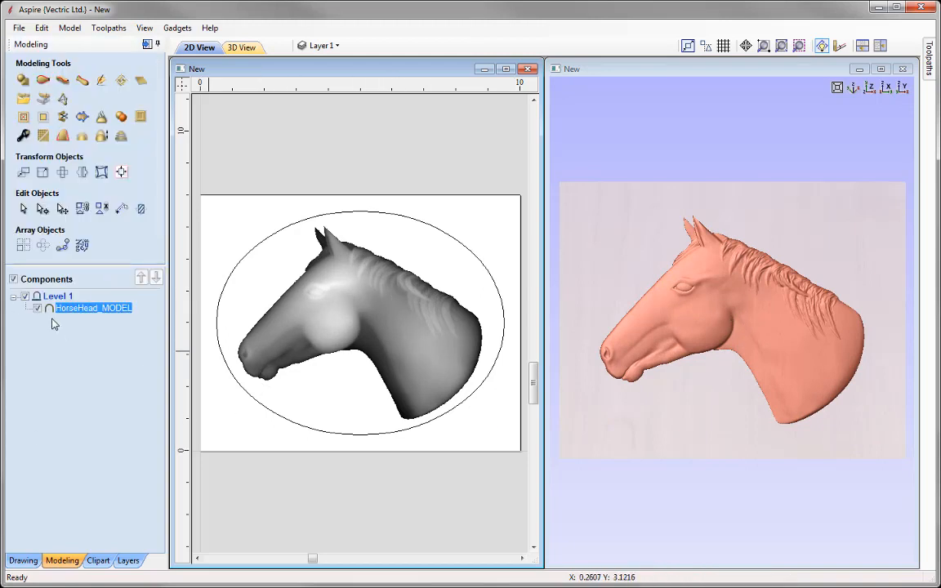
Set the horse head component's shape height to 0.43 inches in its component properties
{"action": "left_click", "coordinate": [23, 136]}
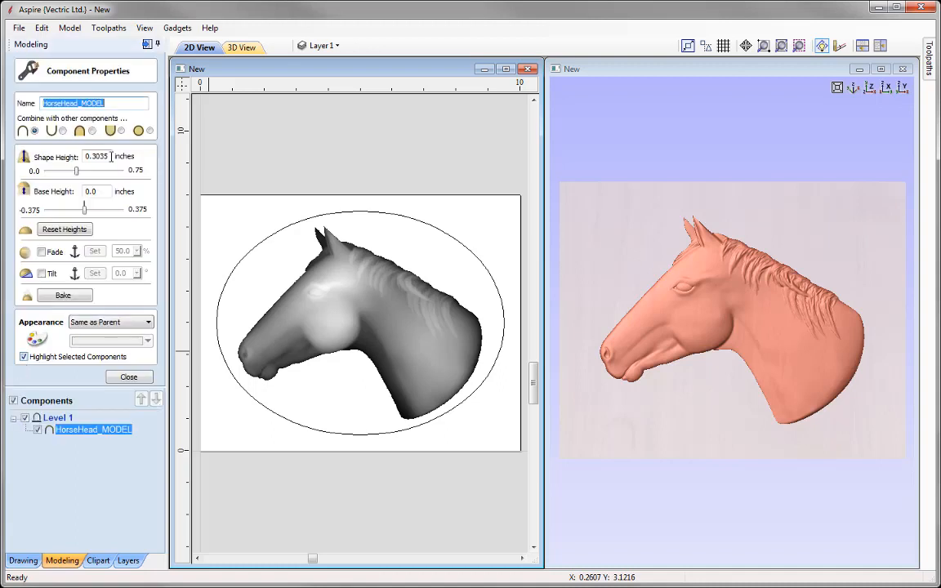
{"action": "double_click", "coordinate": [106, 156]}
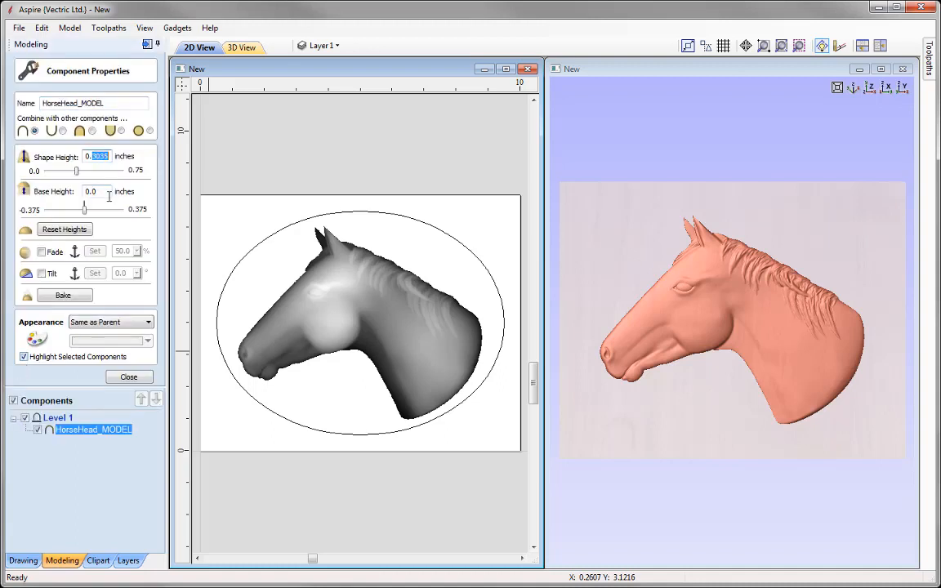
{"action": "type", "text": "0.43"}
{"action": "key", "text": "Return"}
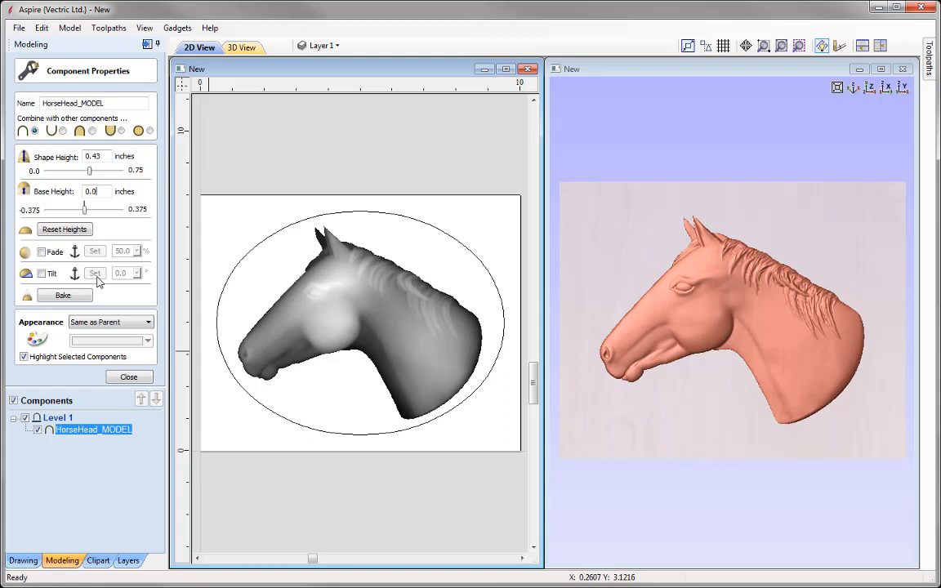
{"action": "type", "text": "5"}
{"action": "key", "text": "Return"}
{"action": "left_click", "coordinate": [128, 376]}
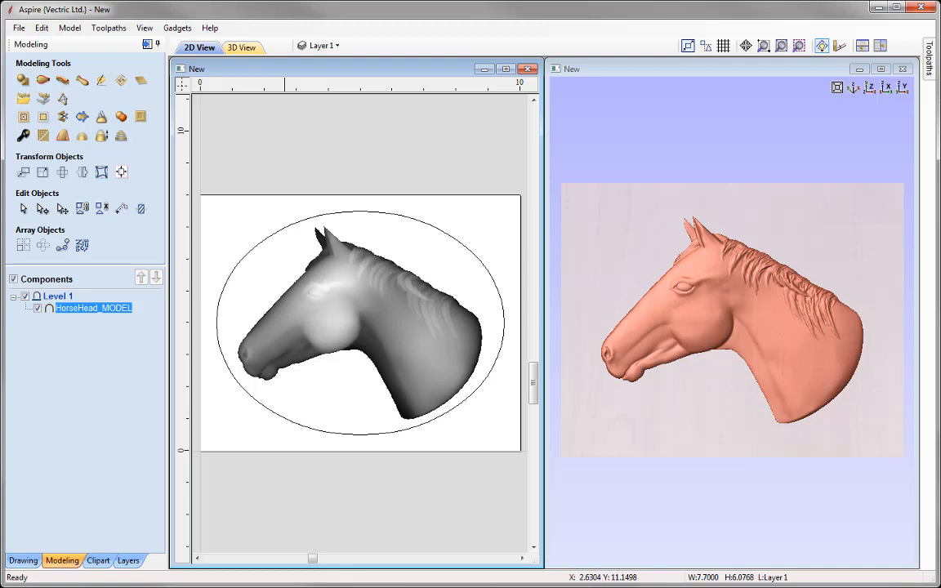
Add a zero plane component to the model and select it in the component tree
{"action": "left_click", "coordinate": [142, 81]}
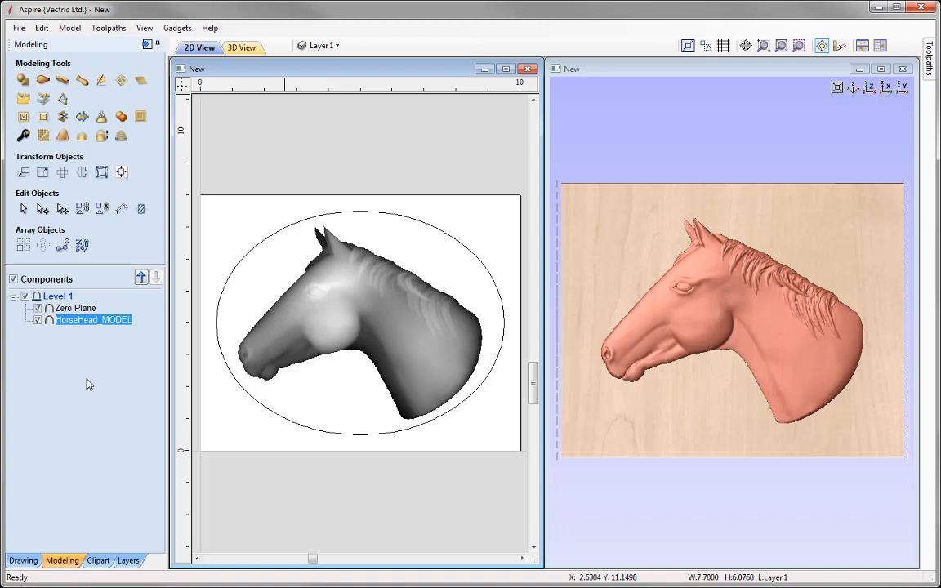
{"action": "left_click", "coordinate": [63, 308]}
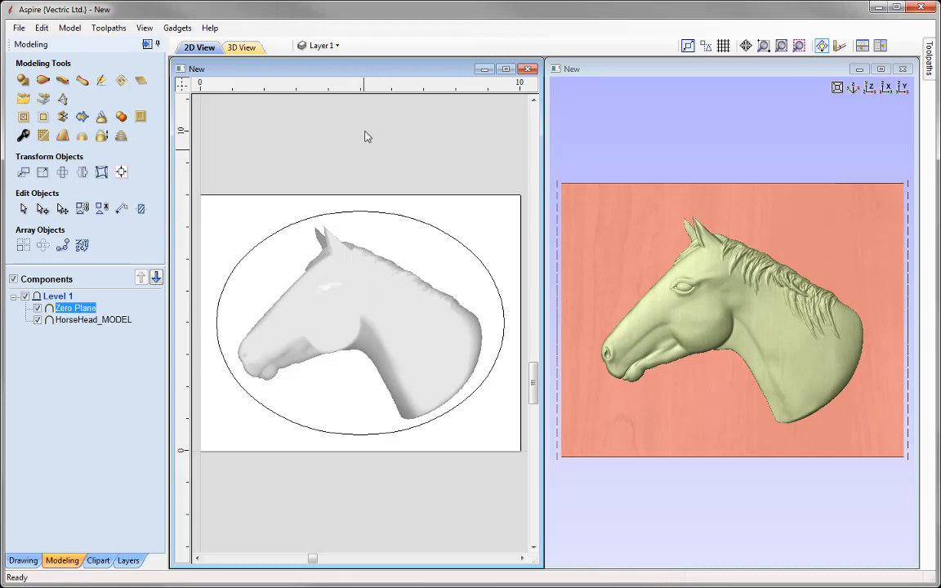
Turn the Zero Plane layer's visibility on and back off, and clear the selection
{"action": "left_click", "coordinate": [334, 46]}
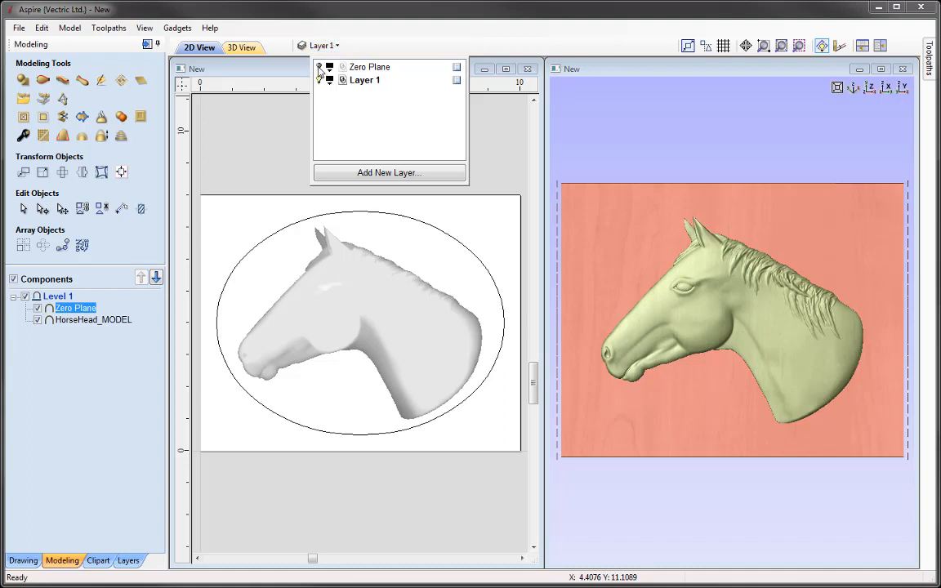
{"action": "left_click", "coordinate": [319, 68]}
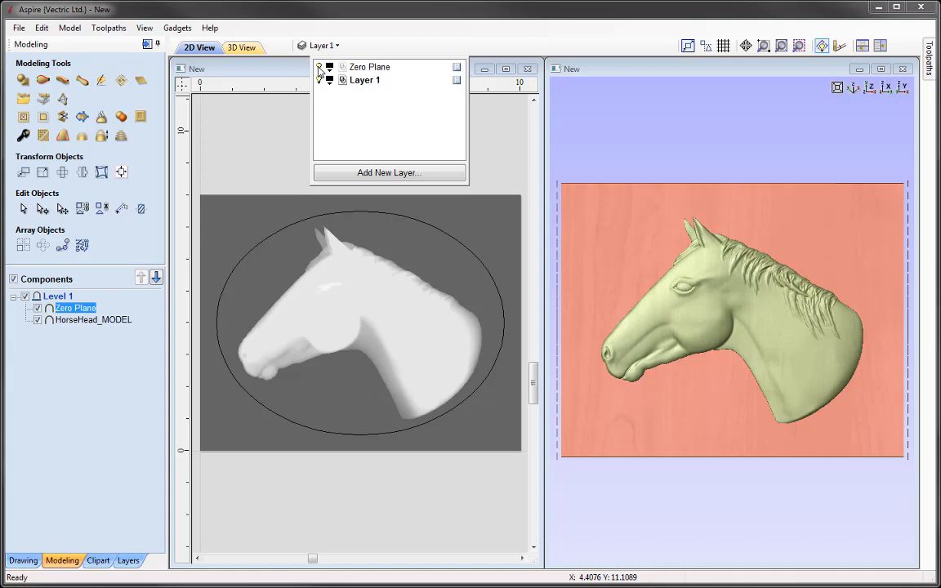
{"action": "left_click", "coordinate": [319, 68]}
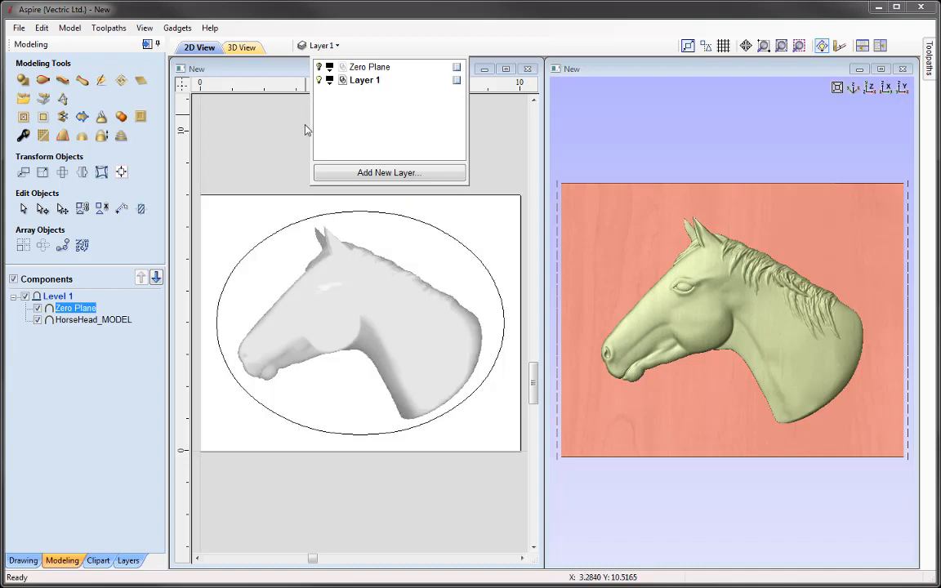
{"action": "left_click", "coordinate": [251, 133]}
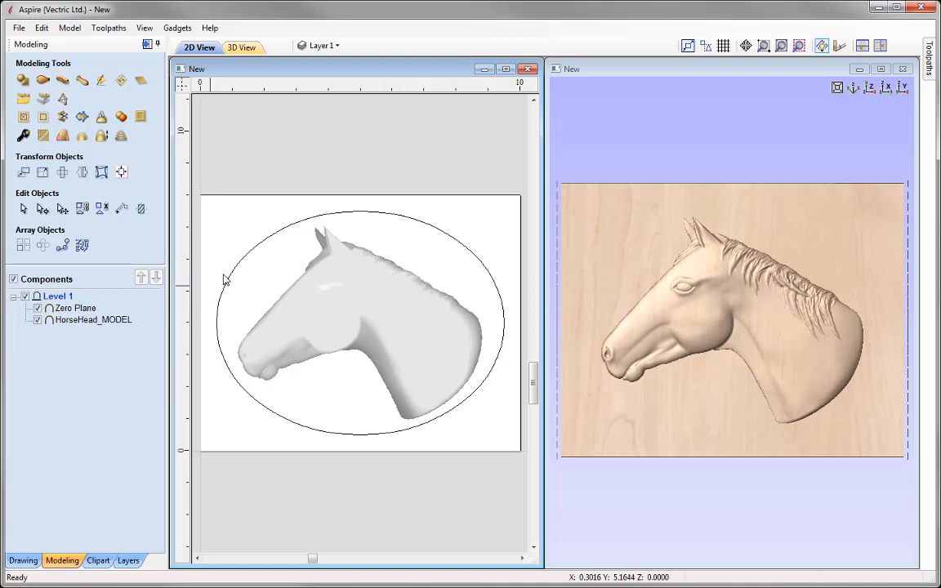
Create a subtractive rounded shape named Dish from the oval, with a 30-degree angle and scaled to an exact height of 0.5 inches
{"action": "left_click", "coordinate": [256, 250]}
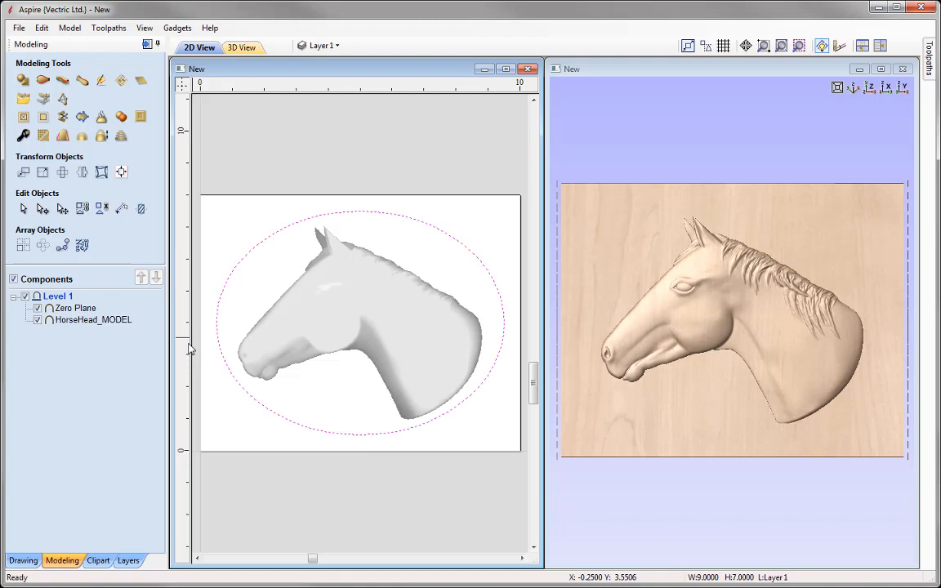
{"action": "left_click", "coordinate": [23, 81]}
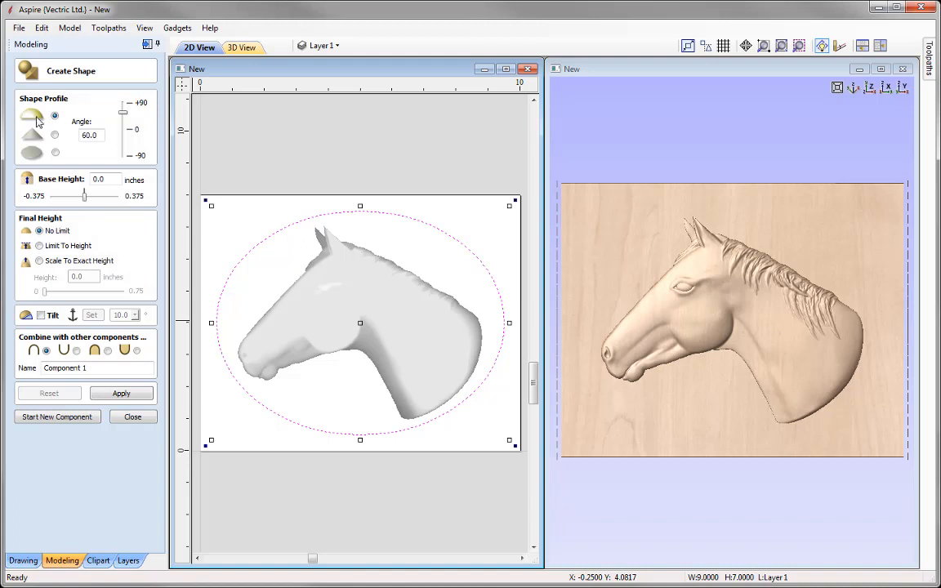
{"action": "double_click", "coordinate": [87, 135]}
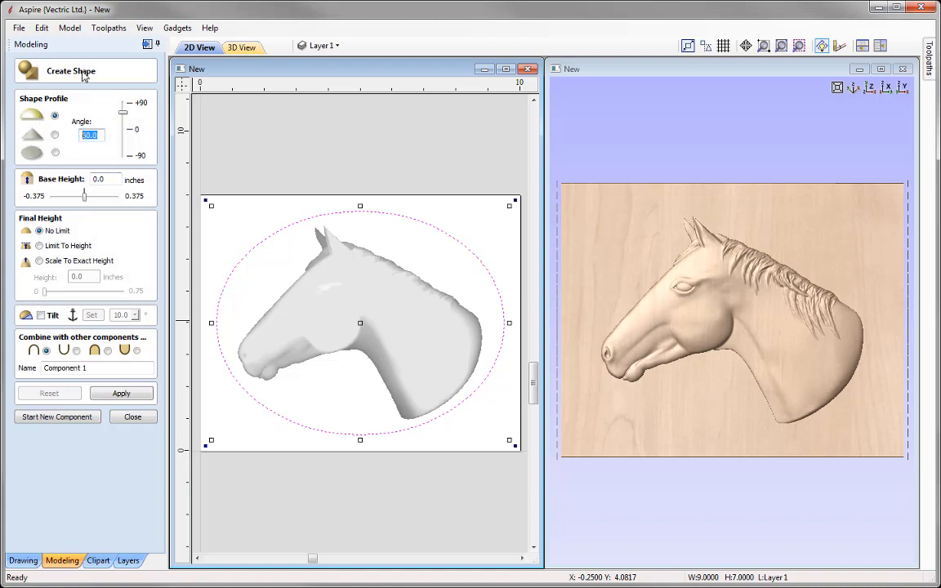
{"action": "type", "text": "30"}
{"action": "left_click", "coordinate": [39, 261]}
{"action": "type", "text": "0.5"}
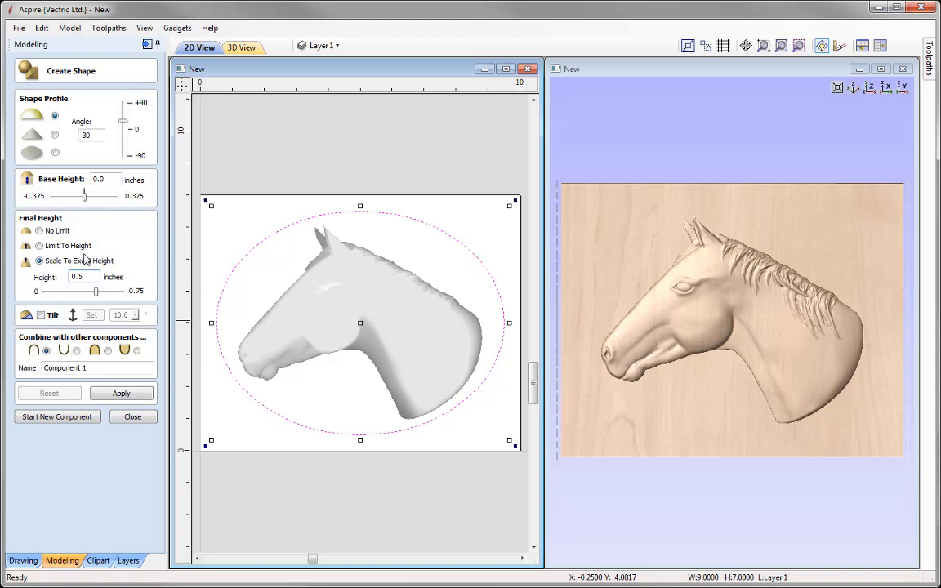
{"action": "left_click", "coordinate": [78, 368]}
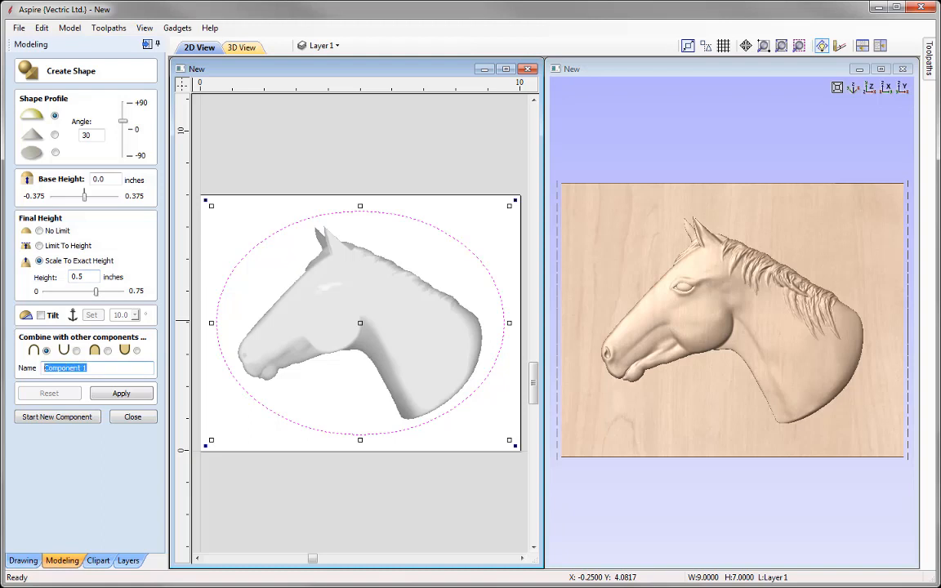
{"action": "type", "text": "Dish"}
{"action": "left_click", "coordinate": [76, 351]}
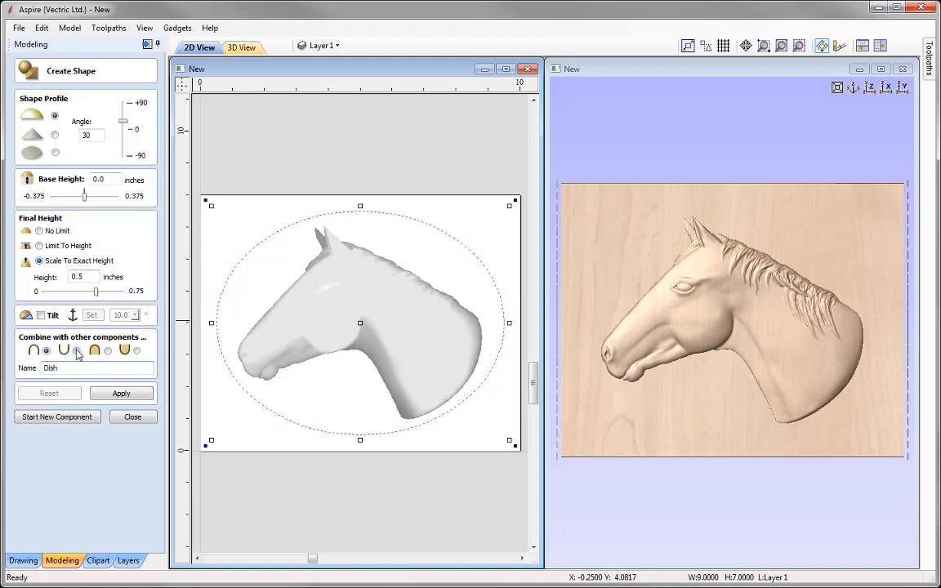
{"action": "left_click", "coordinate": [122, 394]}
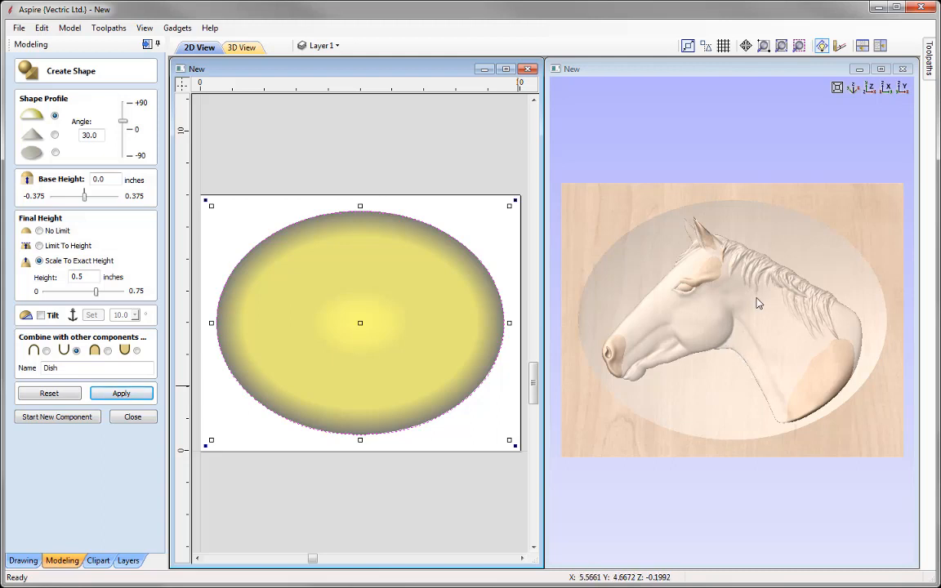
{"action": "left_click", "coordinate": [134, 417]}
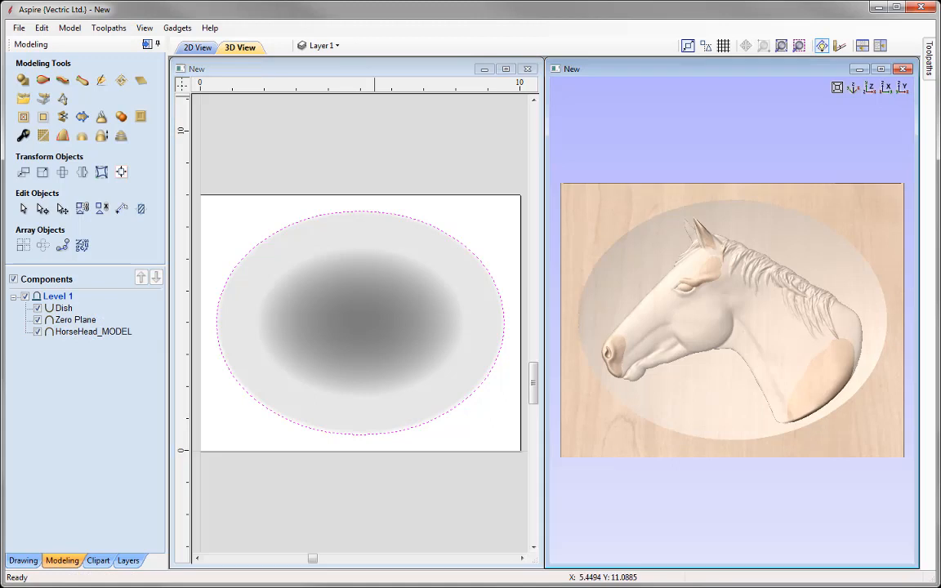
Hide the Dish, Zero Plane and HorseHead_MODEL components and examine the empty model in 3D
{"action": "left_click", "coordinate": [37, 308]}
{"action": "left_click", "coordinate": [37, 332]}
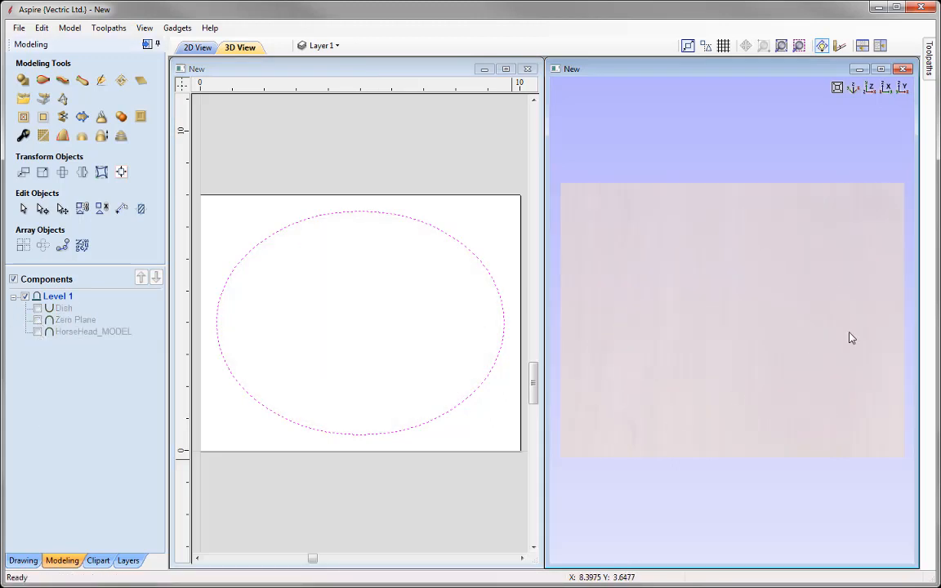
{"action": "left_click_drag", "start_coordinate": [830, 357], "coordinate": [762, 312]}
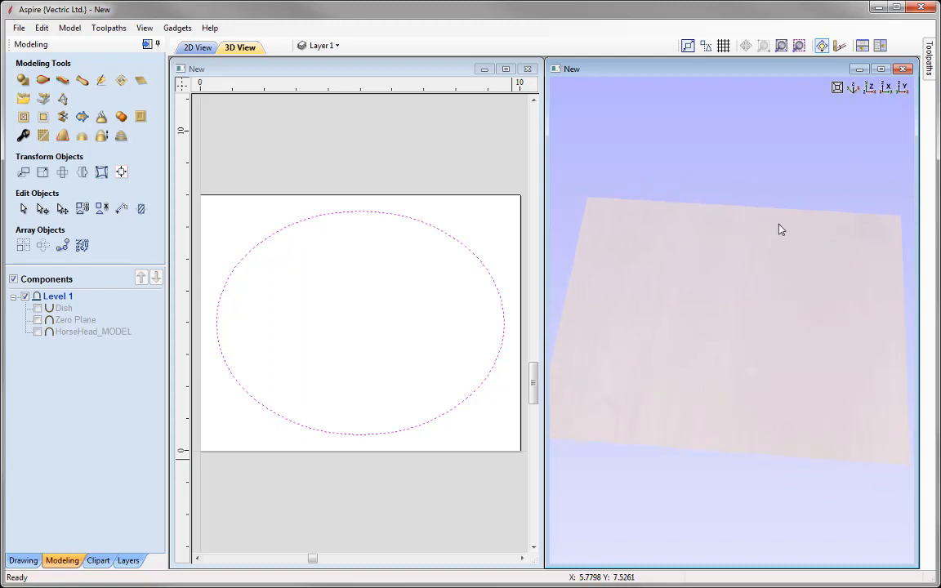
{"action": "left_click", "coordinate": [871, 88]}
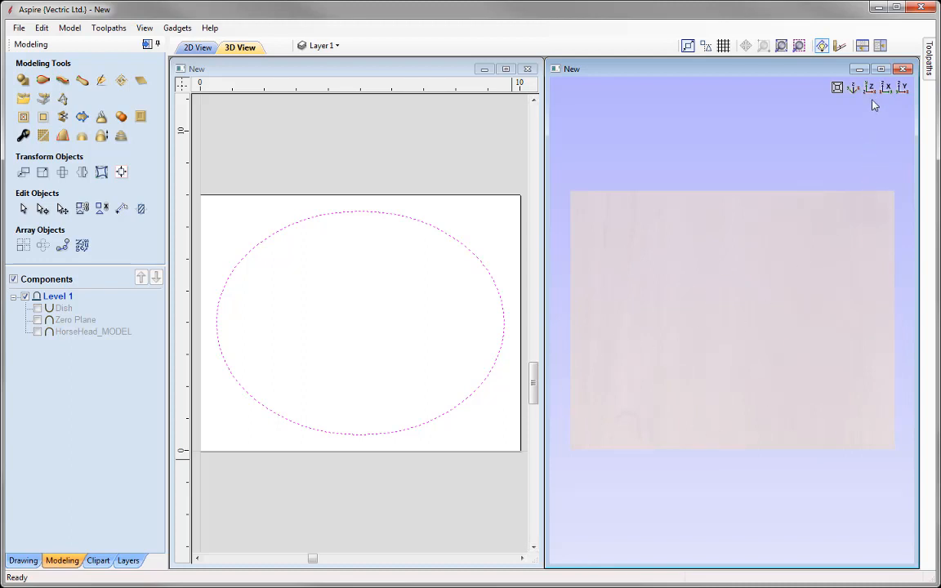
{"action": "left_click", "coordinate": [837, 87]}
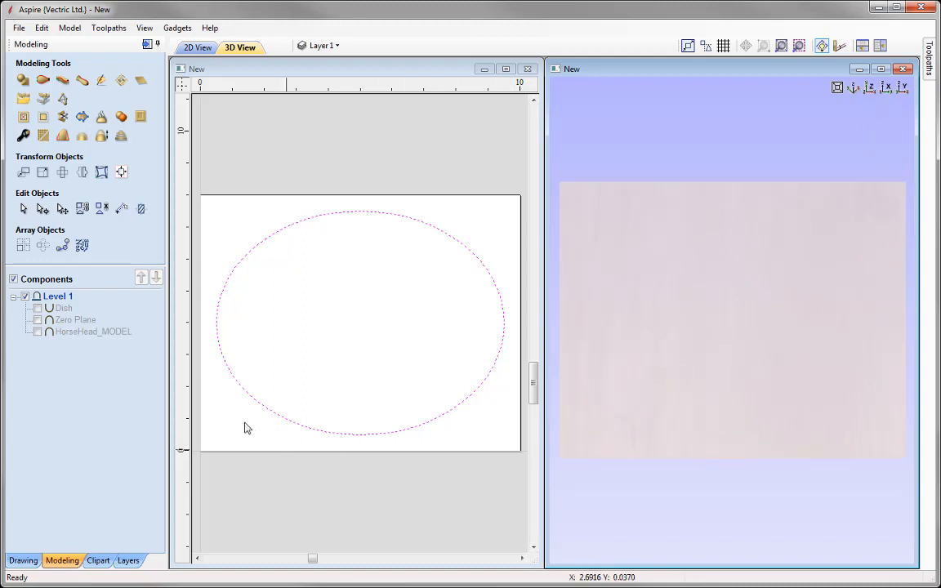
Show the Zero Plane, Dish and HorseHead_MODEL components one at a time to examine how they combine
{"action": "left_click", "coordinate": [38, 320]}
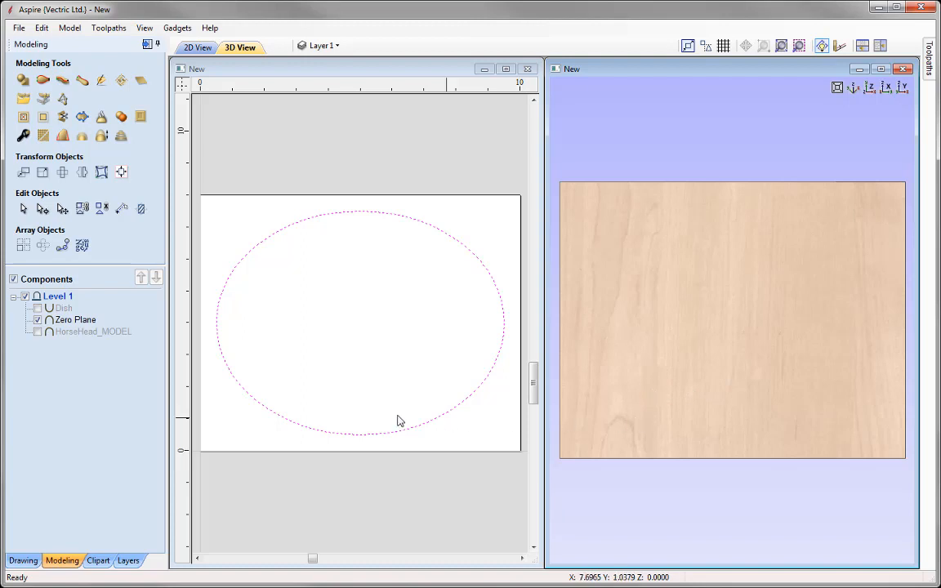
{"action": "left_click", "coordinate": [38, 309]}
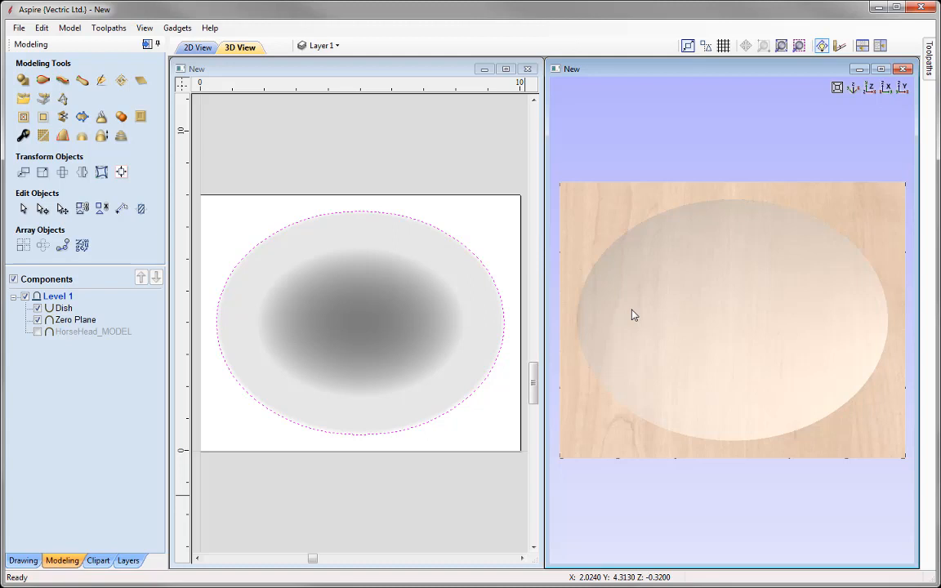
{"action": "left_click", "coordinate": [37, 331]}
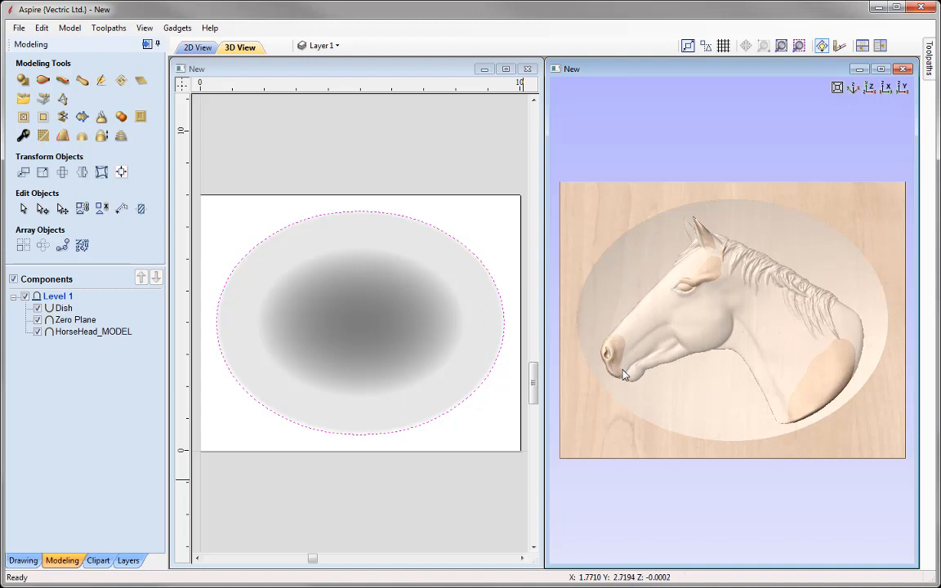
Inspect from the side how far the horse head rises above the board, and check the model's Z range with Scale Model Height
{"action": "left_click_drag", "start_coordinate": [744, 474], "coordinate": [761, 197]}
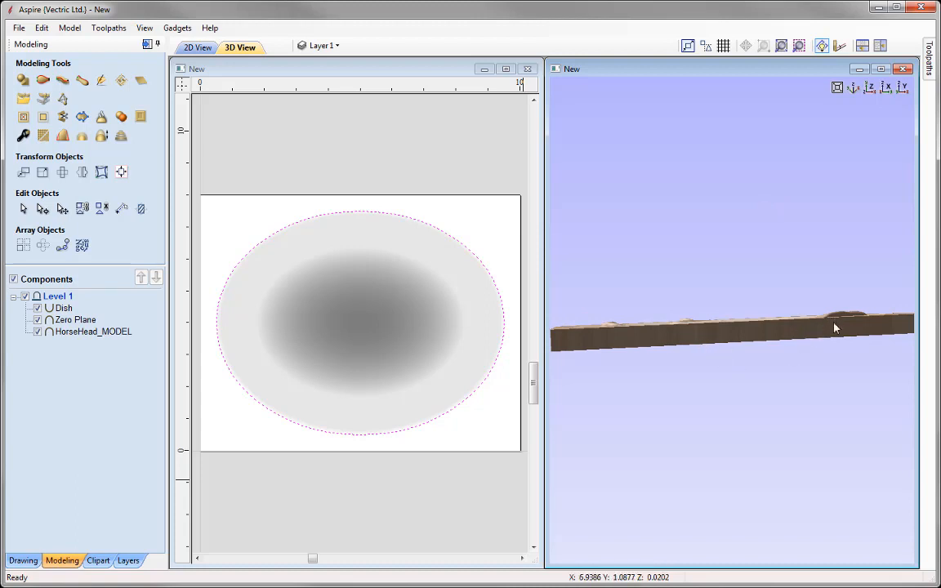
{"action": "left_click_drag", "start_coordinate": [805, 335], "coordinate": [819, 474]}
{"action": "left_click_drag", "start_coordinate": [729, 384], "coordinate": [653, 393]}
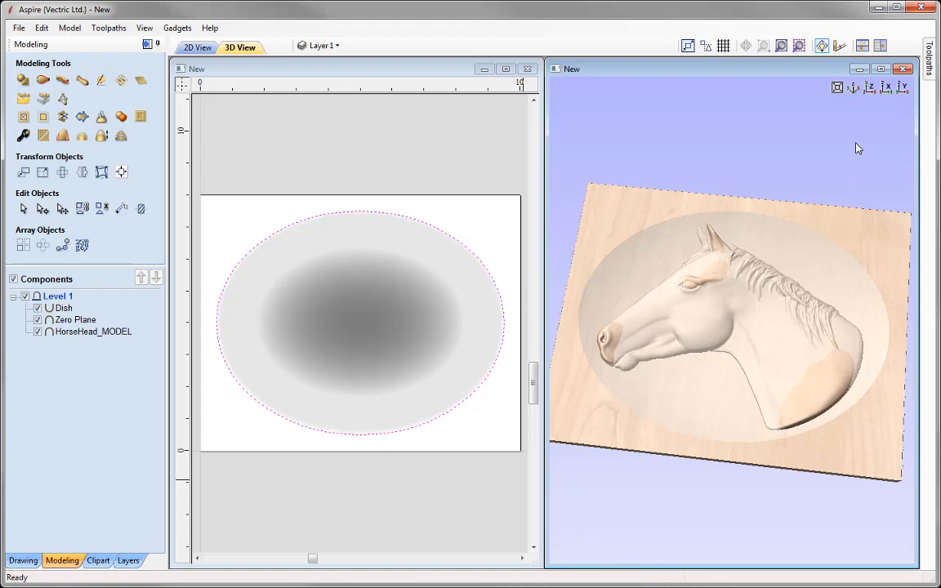
{"action": "left_click", "coordinate": [868, 87]}
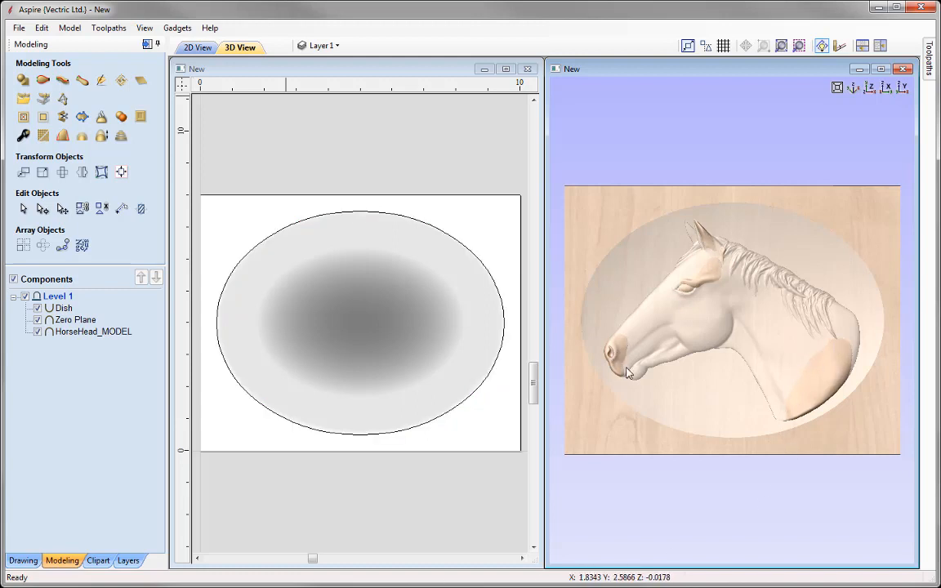
{"action": "left_click", "coordinate": [102, 137]}
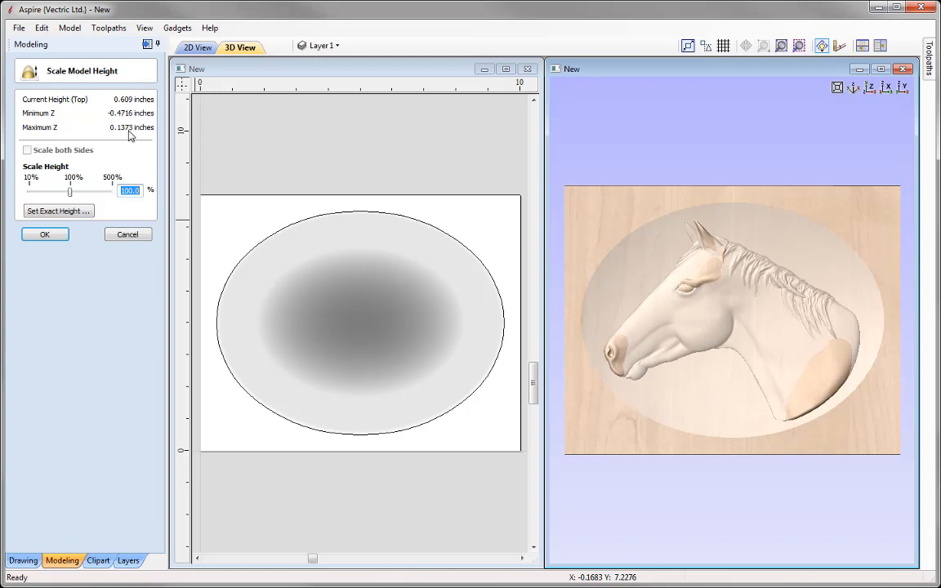
{"action": "left_click", "coordinate": [58, 235]}
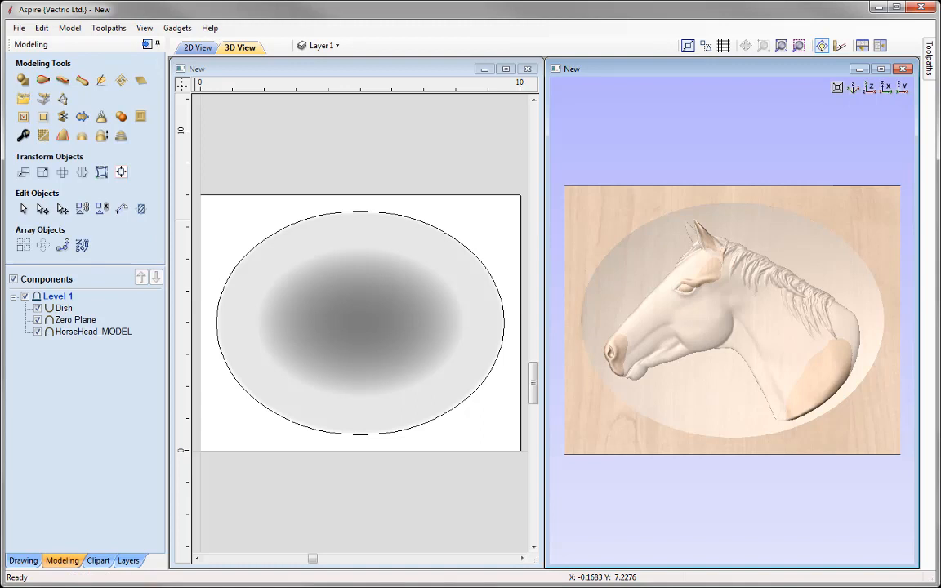
Hide the Dish component and create a subtractive rounded shape named Dish 60 from the oval, with a 60-degree angle and exact height of 0.5 inches
{"action": "left_click", "coordinate": [37, 308]}
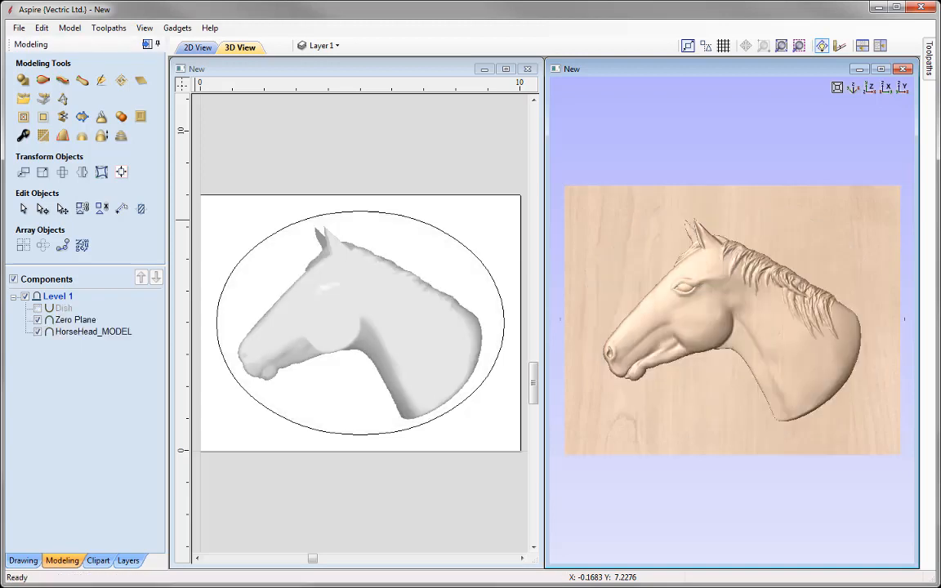
{"action": "left_click", "coordinate": [272, 244]}
{"action": "left_click", "coordinate": [272, 244]}
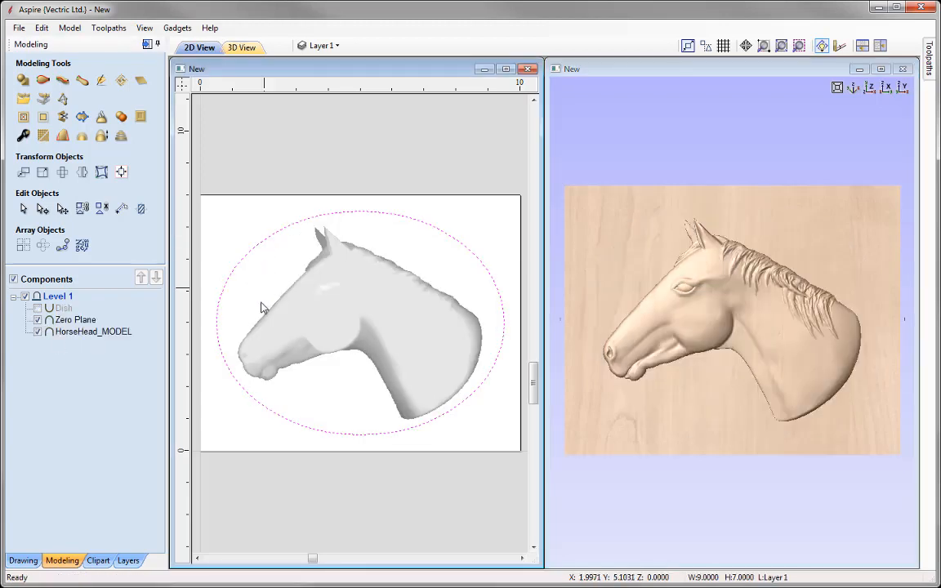
{"action": "left_click", "coordinate": [23, 79]}
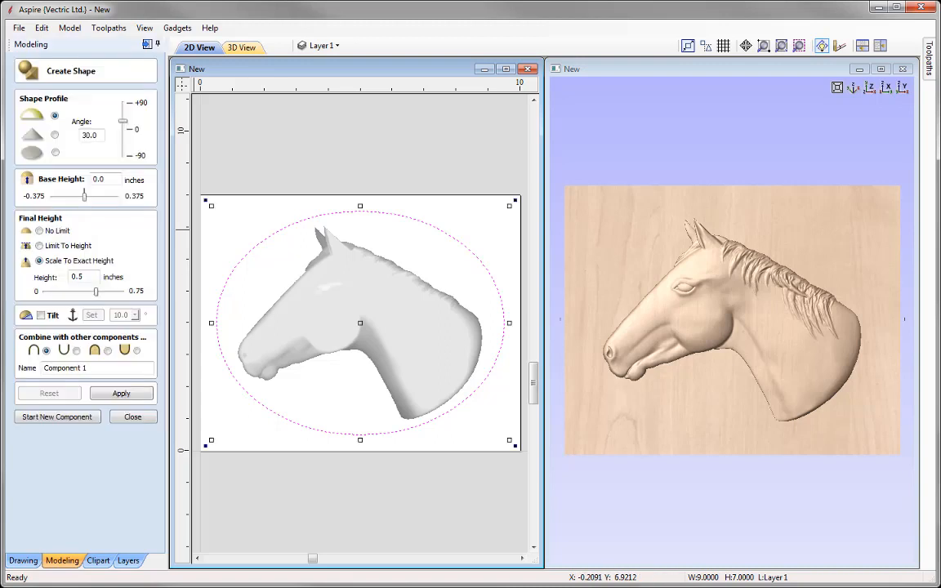
{"action": "double_click", "coordinate": [91, 135]}
{"action": "type", "text": "60"}
{"action": "double_click", "coordinate": [88, 368]}
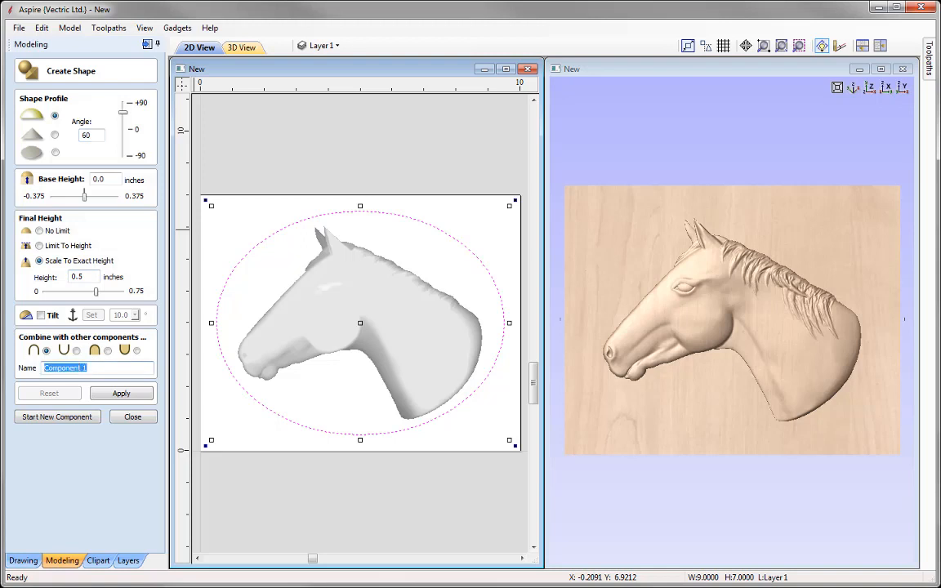
{"action": "type", "text": "Dish 60"}
{"action": "left_click", "coordinate": [76, 351]}
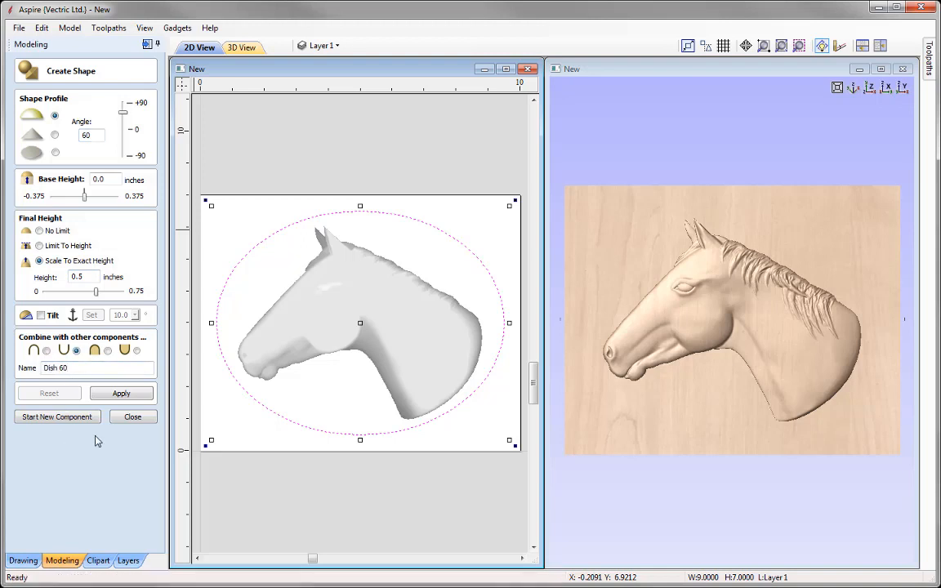
{"action": "left_click", "coordinate": [131, 395]}
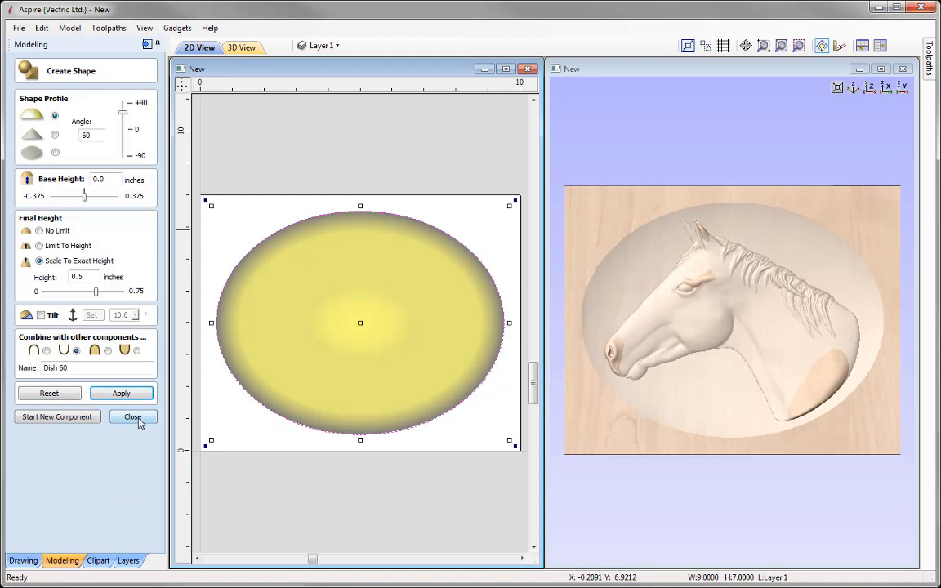
{"action": "left_click", "coordinate": [133, 417]}
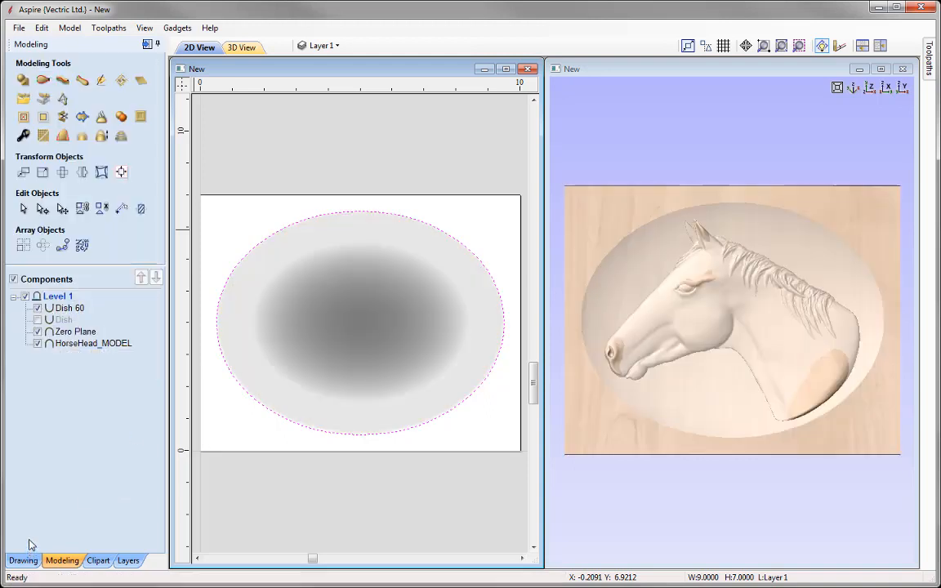
Bring the HorseHead_MODEL component to the front of the 2D preview
{"action": "left_click", "coordinate": [91, 343]}
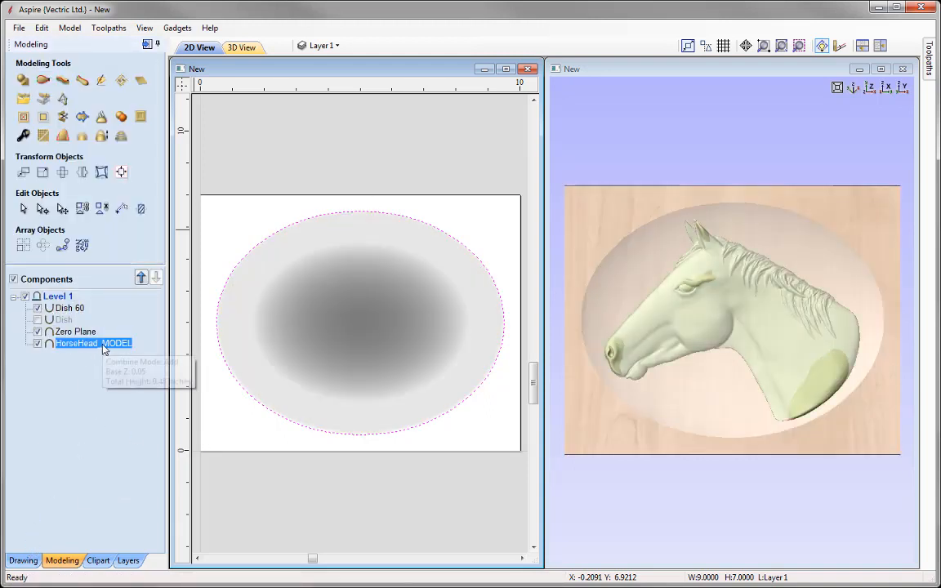
{"action": "right_click", "coordinate": [103, 346]}
{"action": "mouse_move", "coordinate": [156, 368]}
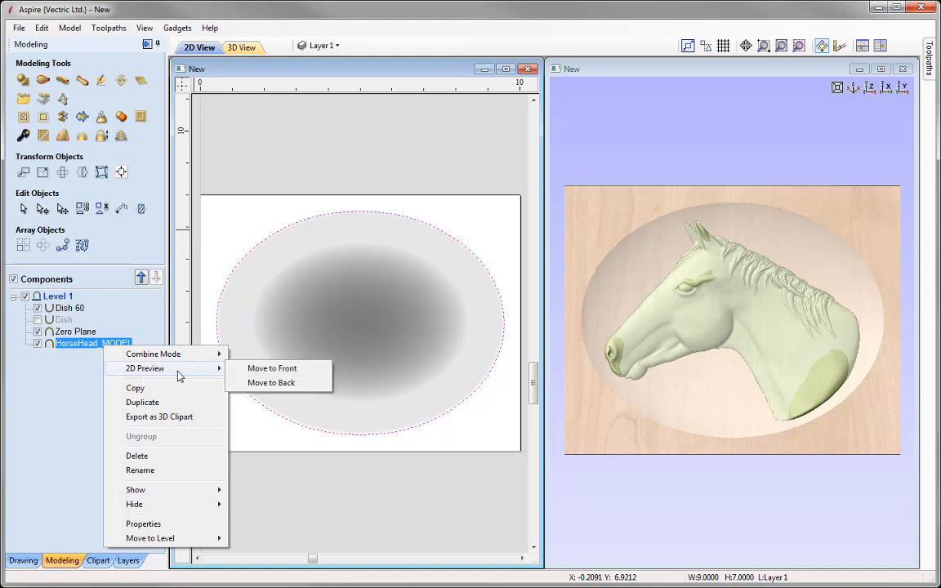
{"action": "left_click", "coordinate": [277, 370]}
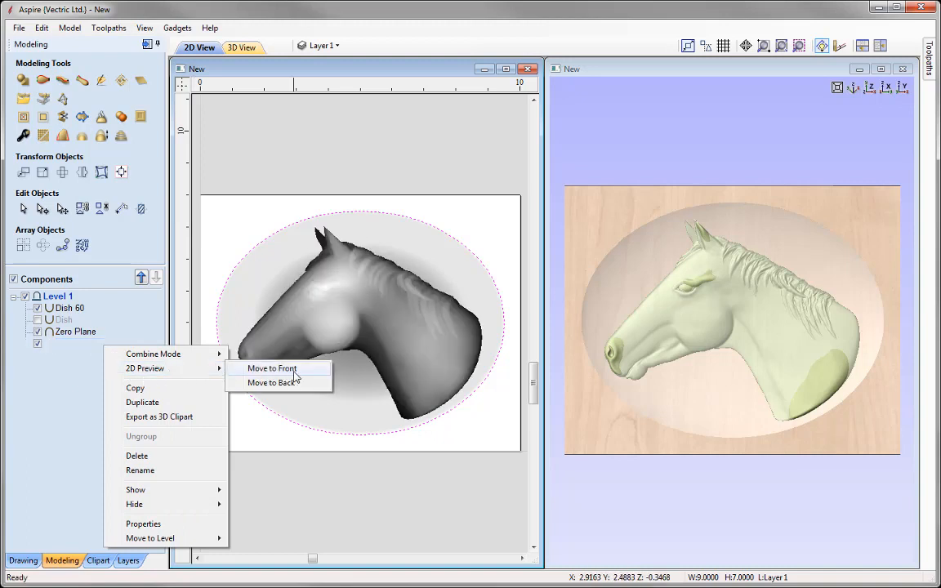
Shrink the horse head component about its centre to about 6.37 x 5.03 inches and check its fit inside the dish in 3D
{"action": "left_click", "coordinate": [380, 302]}
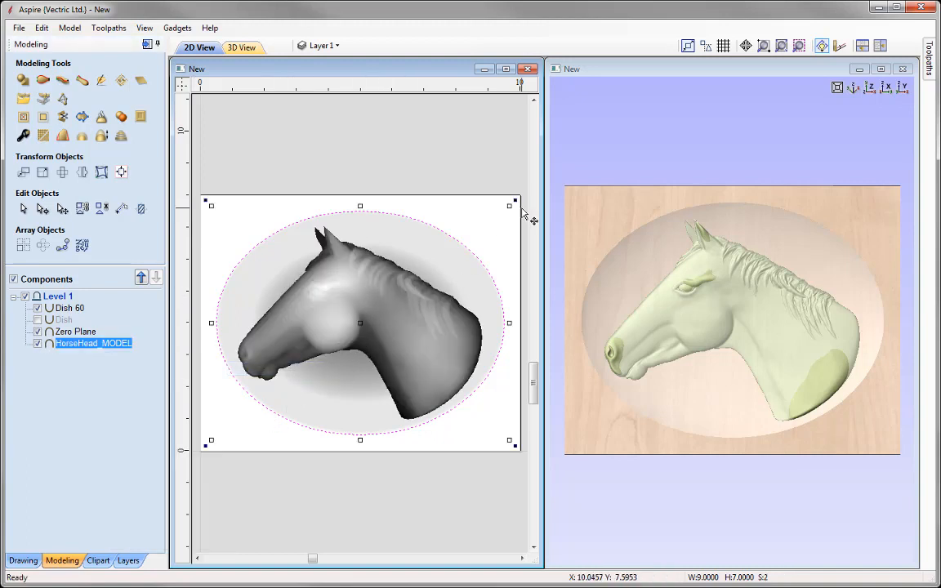
{"action": "left_click", "coordinate": [469, 199]}
{"action": "left_click", "coordinate": [379, 296]}
{"action": "left_click", "coordinate": [380, 296]}
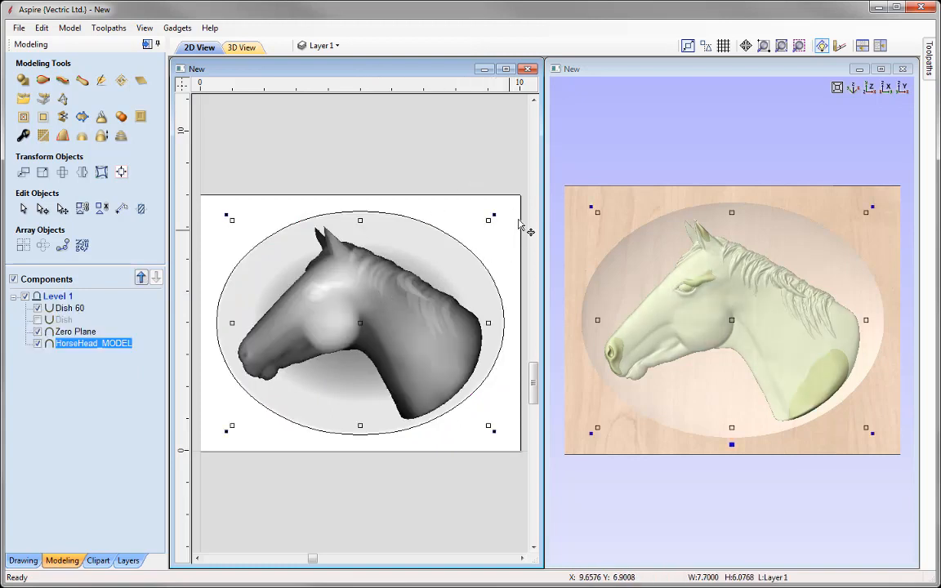
{"action": "left_click_drag", "start_coordinate": [488, 220], "coordinate": [471, 237]}
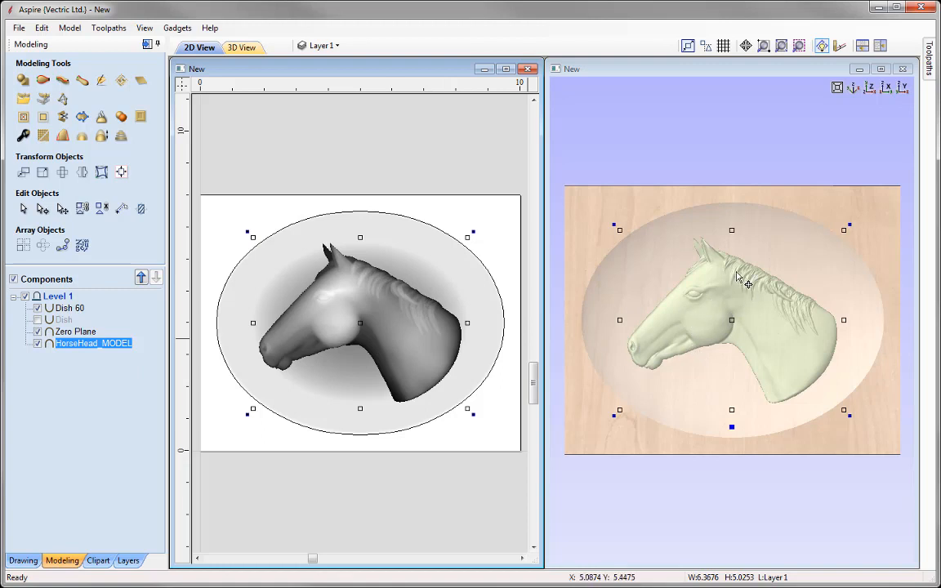
{"action": "mouse_move", "coordinate": [745, 470]}
{"action": "left_mouse_down"}
{"action": "mouse_move", "coordinate": [722, 199]}
{"action": "mouse_move", "coordinate": [731, 458]}
{"action": "left_mouse_up"}
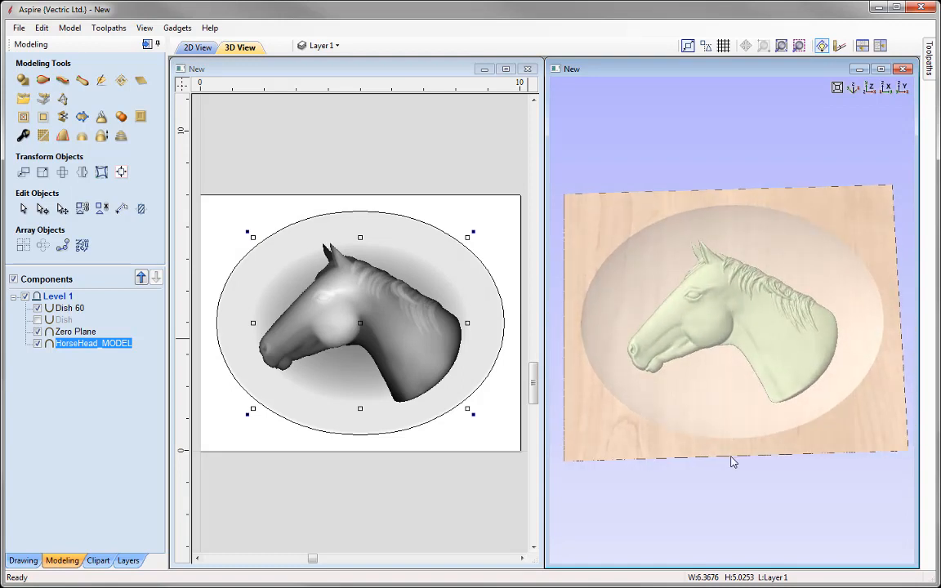
{"action": "left_click", "coordinate": [869, 88]}
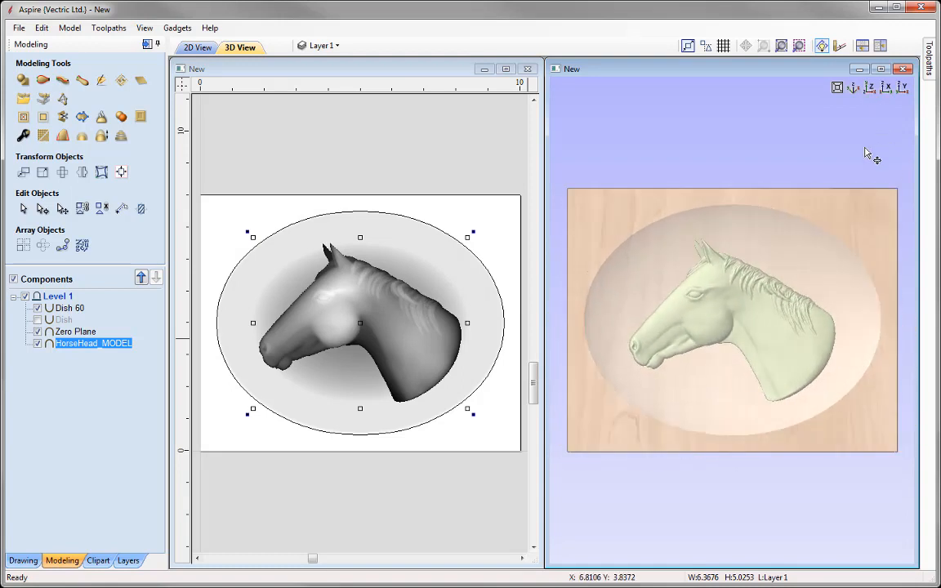
Check the combined model's current height and minimum and maximum Z with Scale Model Height
{"action": "left_click", "coordinate": [101, 137]}
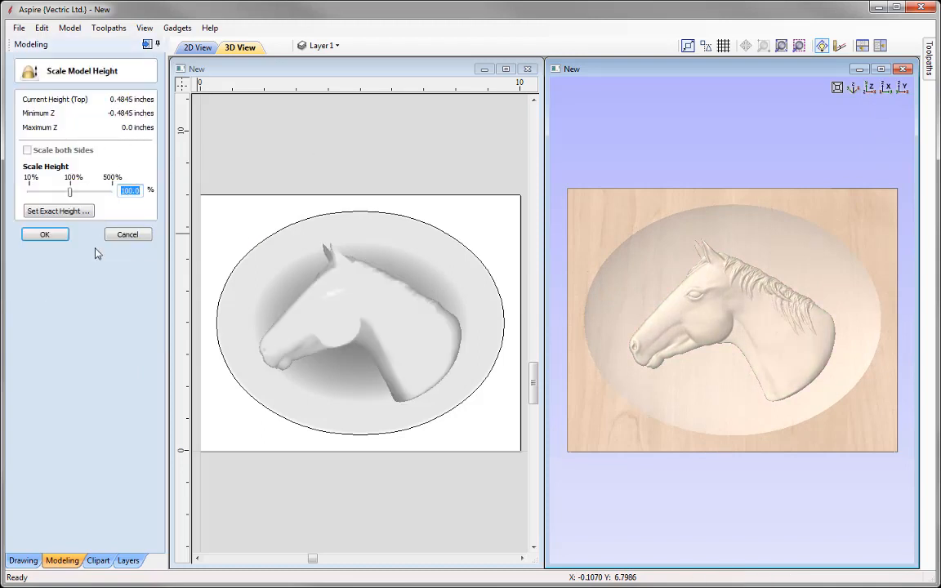
{"action": "left_click", "coordinate": [62, 234]}
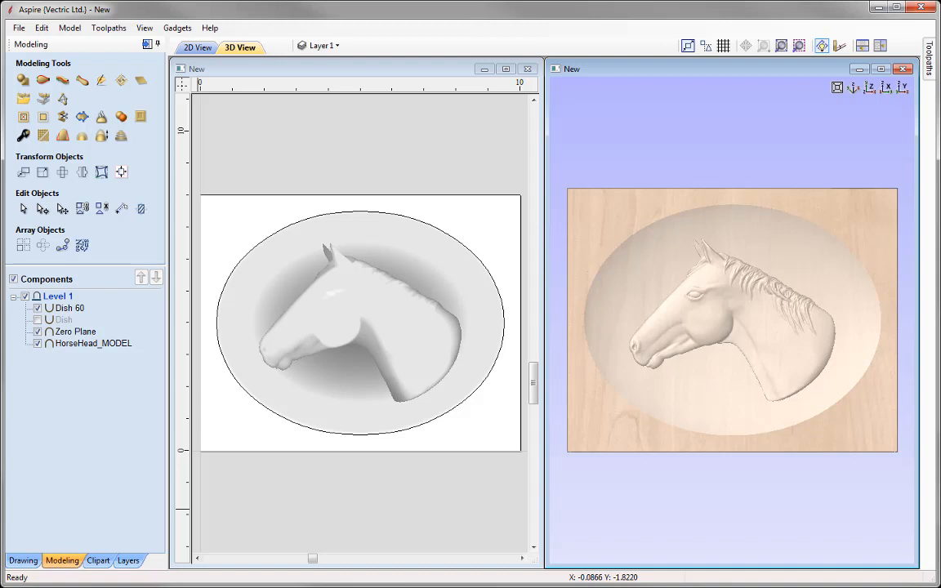
Undo the horse head resize and the creation of Dish 60, and show the original Dish component again
{"action": "left_click", "coordinate": [41, 29]}
{"action": "left_click", "coordinate": [65, 42]}
{"action": "left_click", "coordinate": [40, 31]}
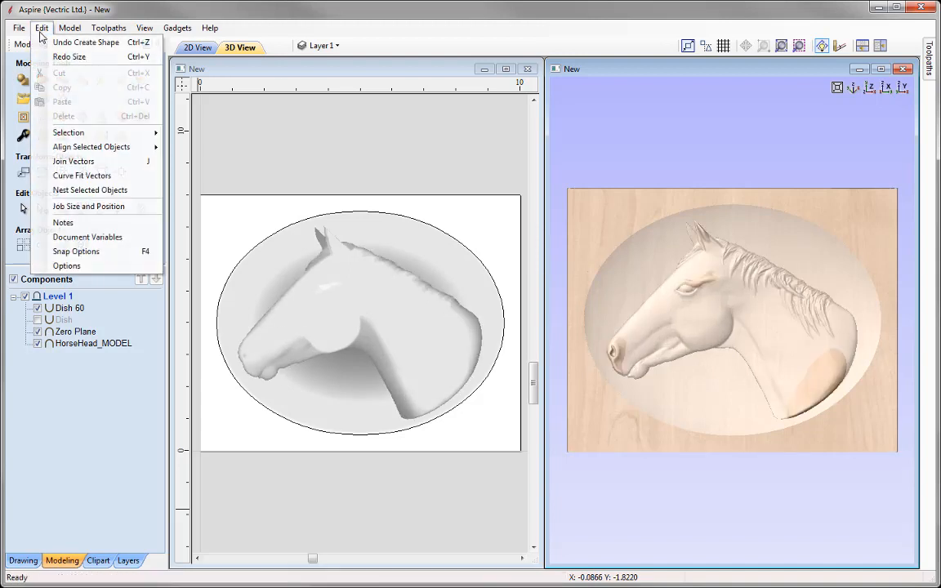
{"action": "left_click", "coordinate": [57, 44]}
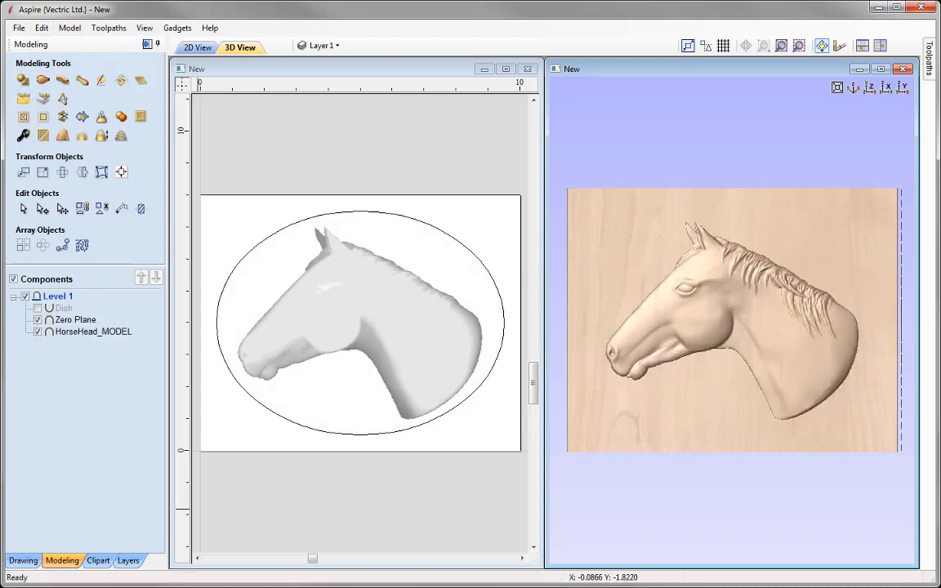
{"action": "left_click", "coordinate": [38, 308]}
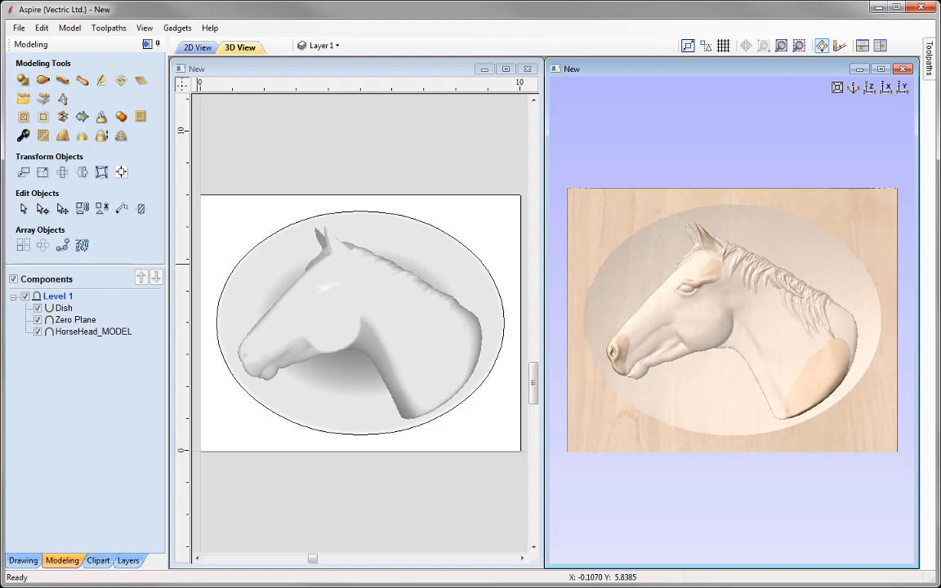
Rename the component level Level 1 as Horse
{"action": "left_click", "coordinate": [63, 300]}
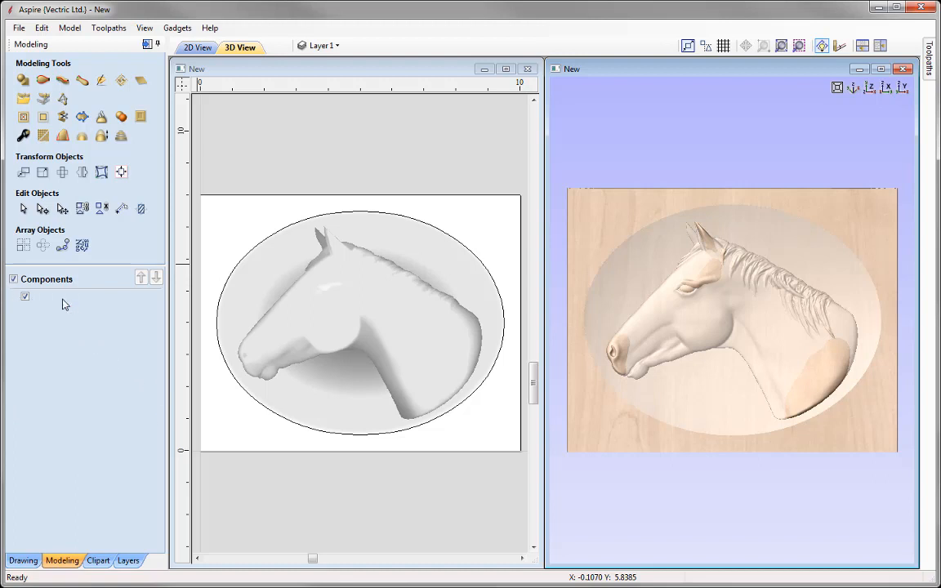
{"action": "right_click", "coordinate": [64, 301]}
{"action": "left_click", "coordinate": [99, 413]}
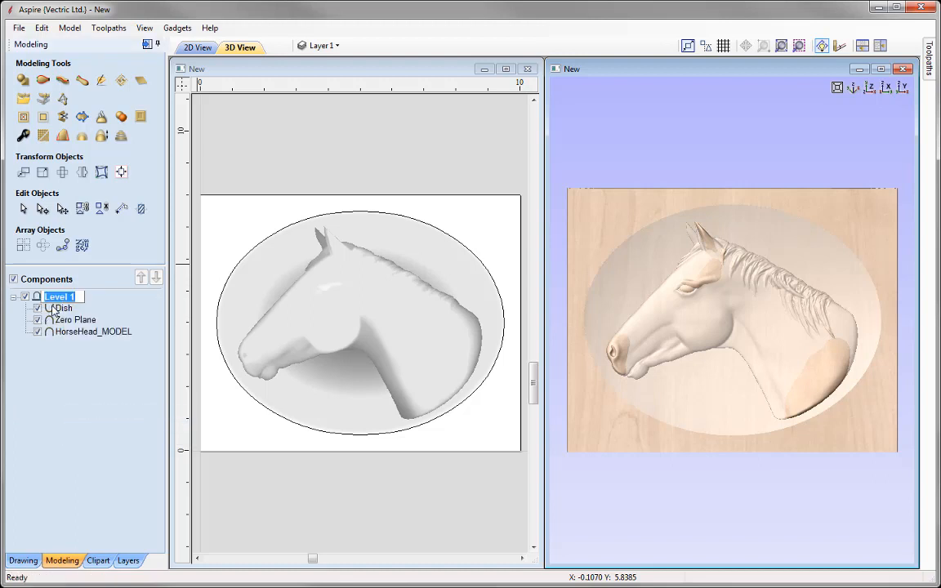
{"action": "type", "text": "Horse"}
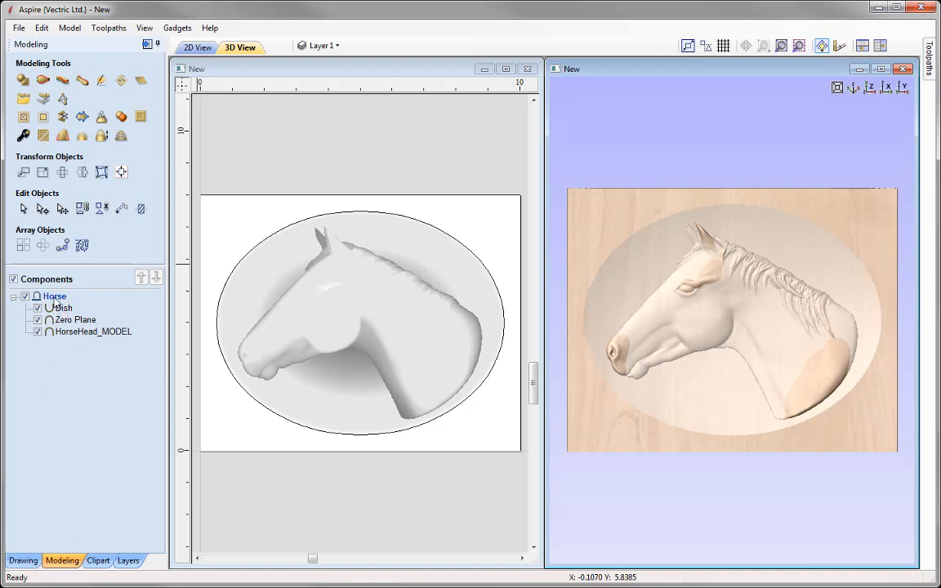
Insert a new component level above Horse and name it Multiply
{"action": "right_click", "coordinate": [55, 298]}
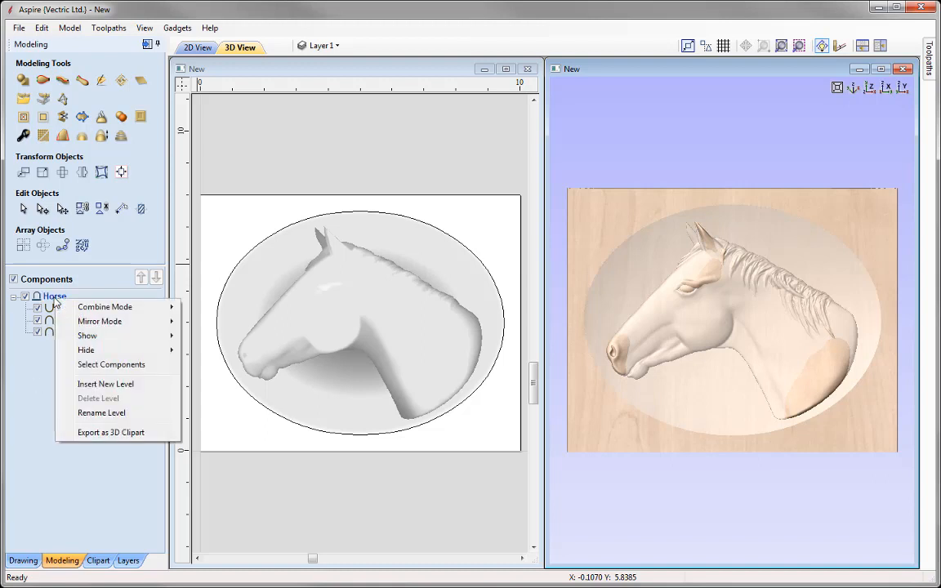
{"action": "left_click", "coordinate": [122, 385]}
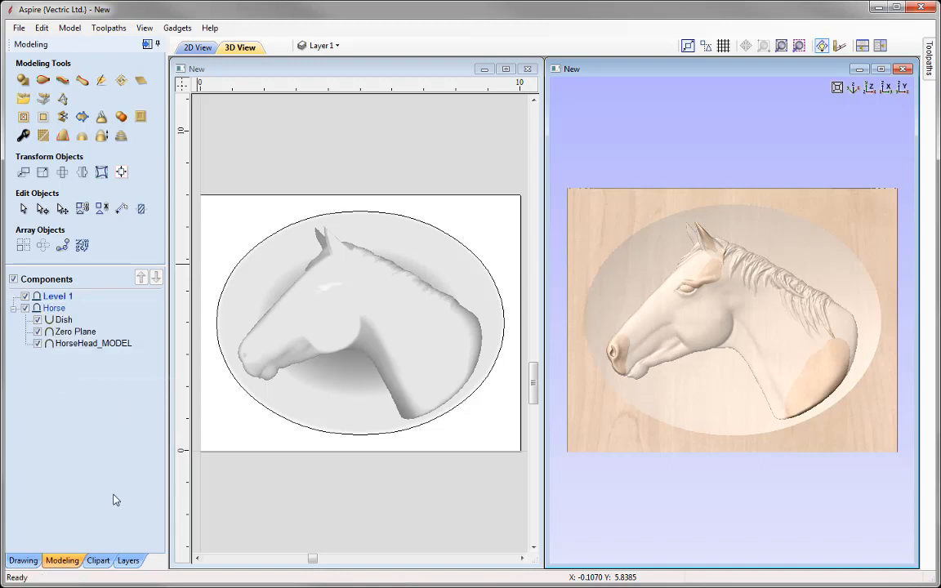
{"action": "right_click", "coordinate": [61, 299]}
{"action": "left_click", "coordinate": [123, 413]}
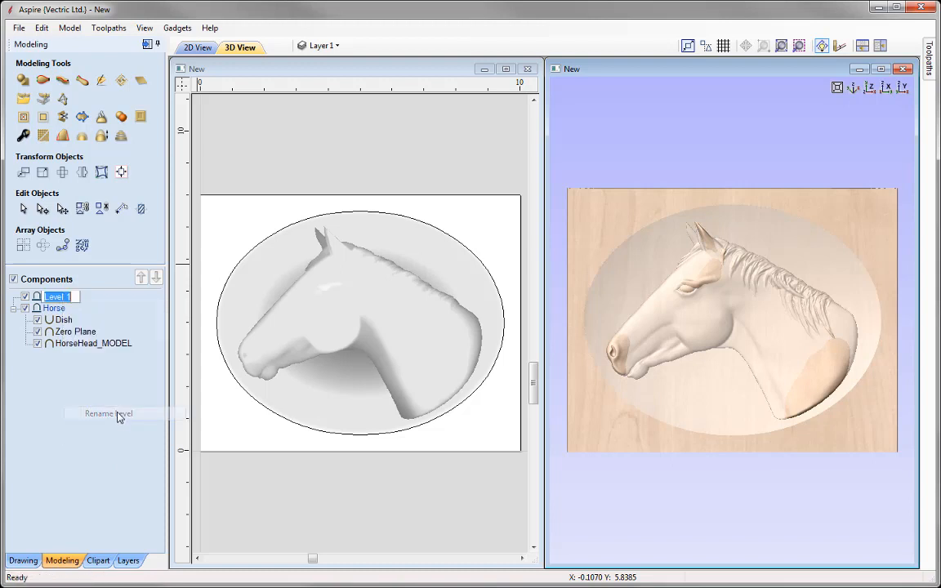
{"action": "type", "text": "Multiply"}
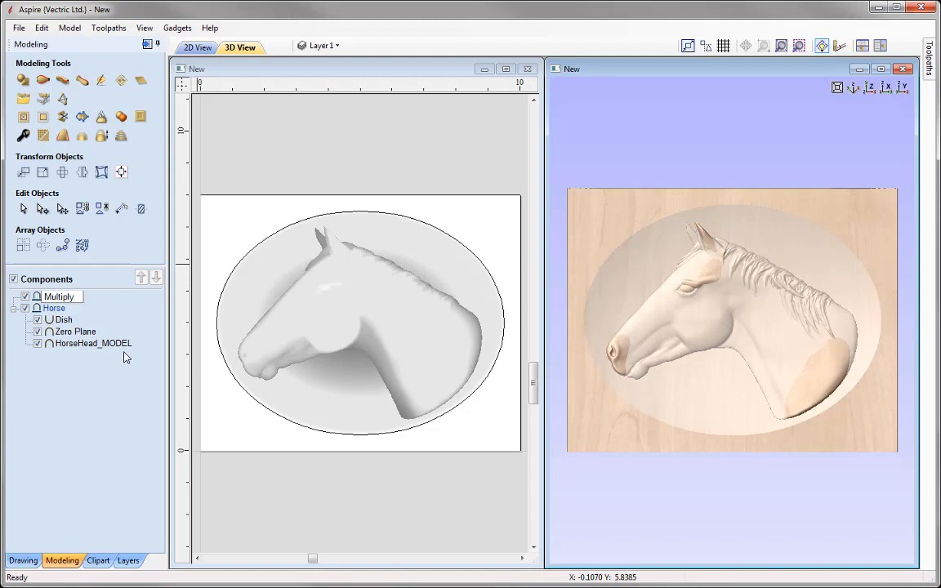
{"action": "key", "text": "Return"}
Insert another component level above Multiply and name it Dish
{"action": "right_click", "coordinate": [60, 299]}
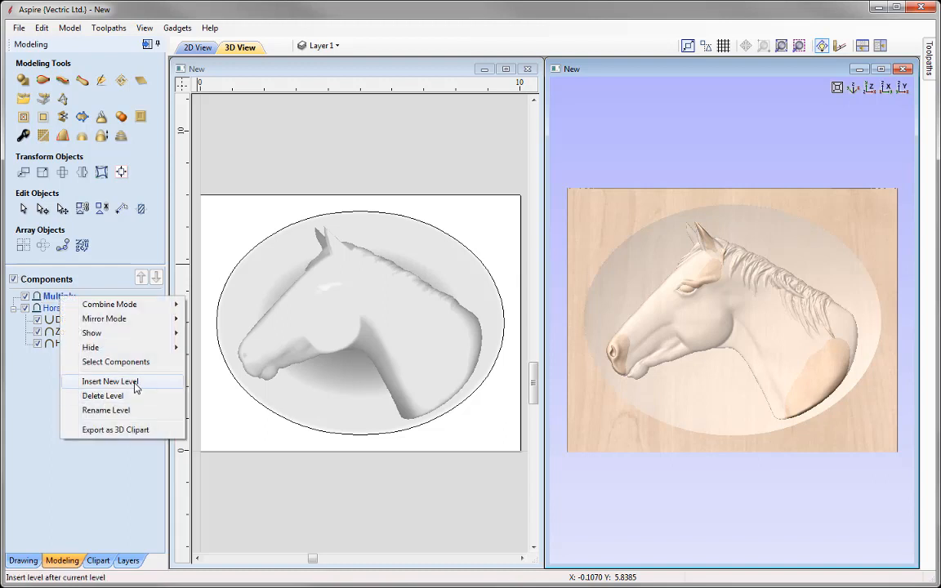
{"action": "left_click", "coordinate": [135, 384]}
{"action": "right_click", "coordinate": [59, 299]}
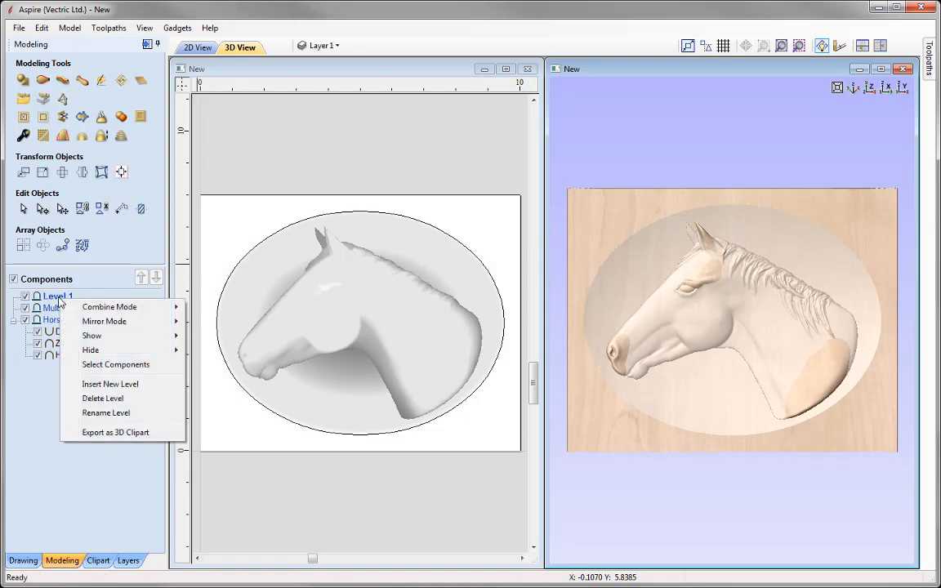
{"action": "left_click", "coordinate": [124, 413]}
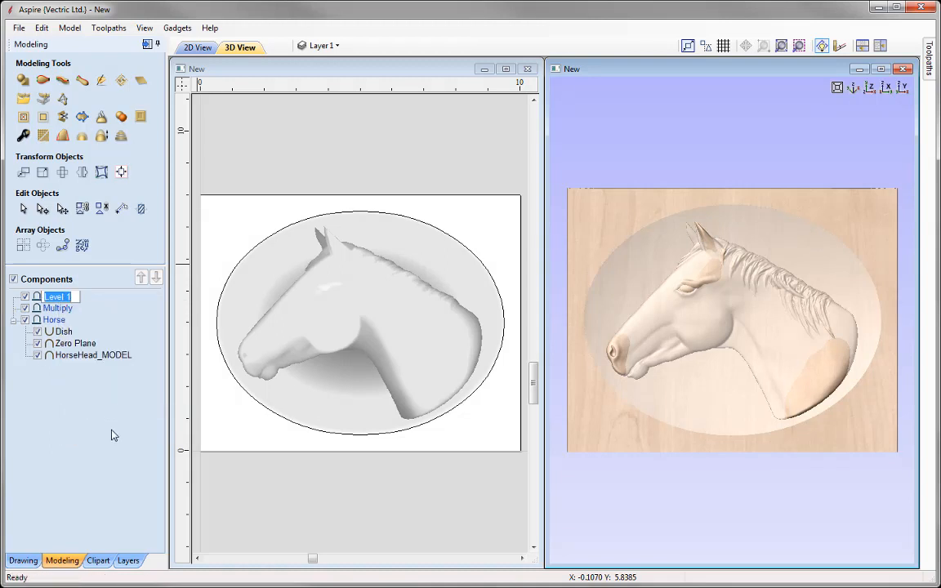
{"action": "type", "text": "Dish"}
{"action": "key", "text": "Return"}
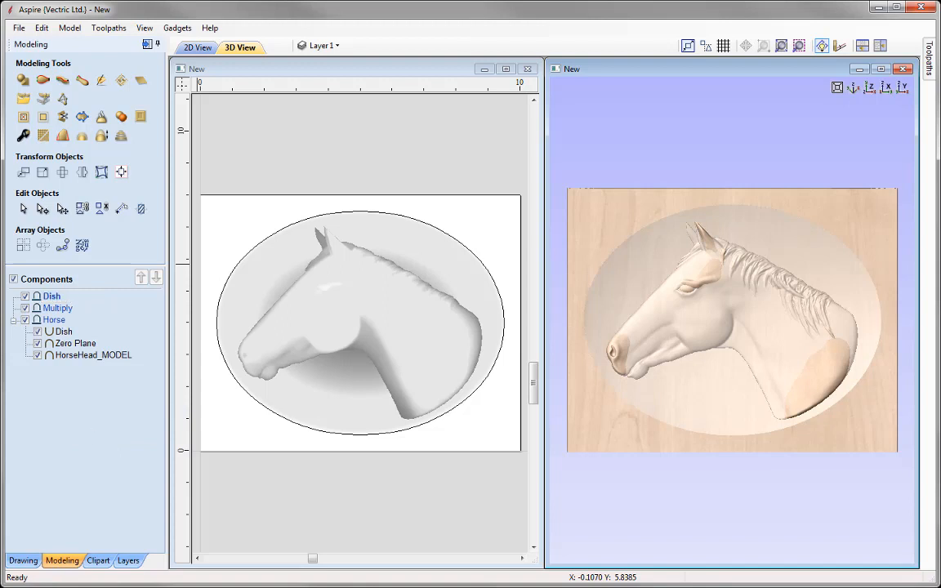
Move the Dish and Zero Plane components together from the Horse level into the Dish level
{"action": "left_click", "coordinate": [62, 331]}
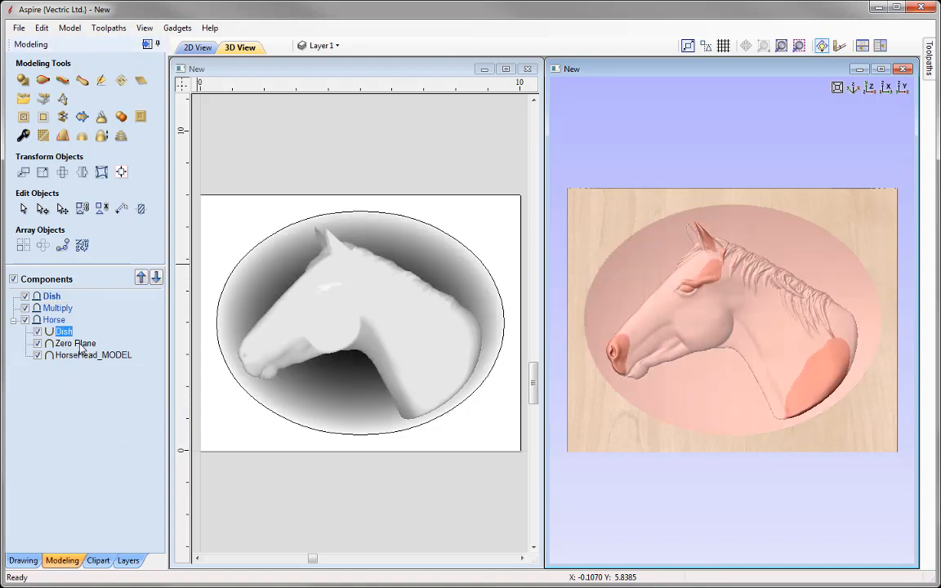
{"action": "left_click", "coordinate": [80, 344], "text": "ctrl"}
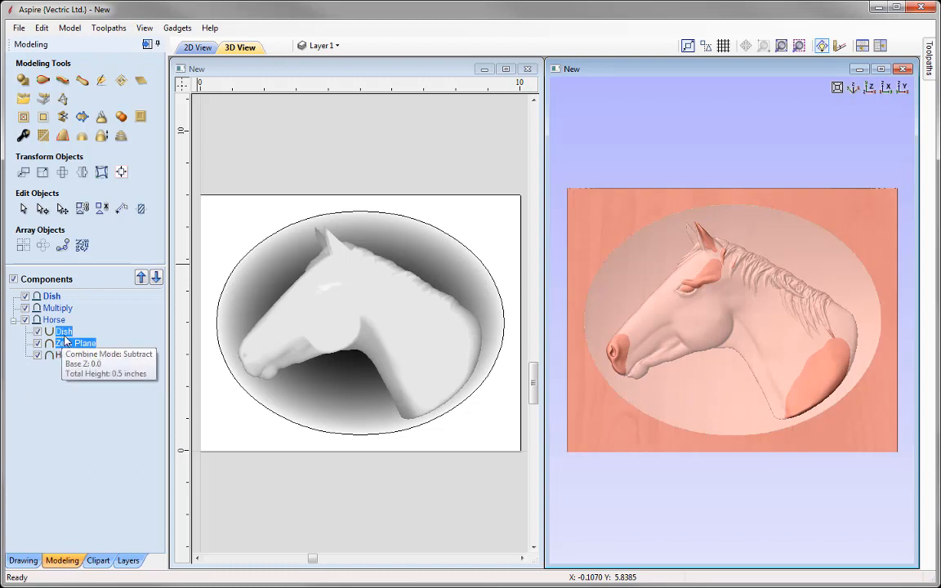
{"action": "left_click_drag", "start_coordinate": [66, 341], "coordinate": [54, 297]}
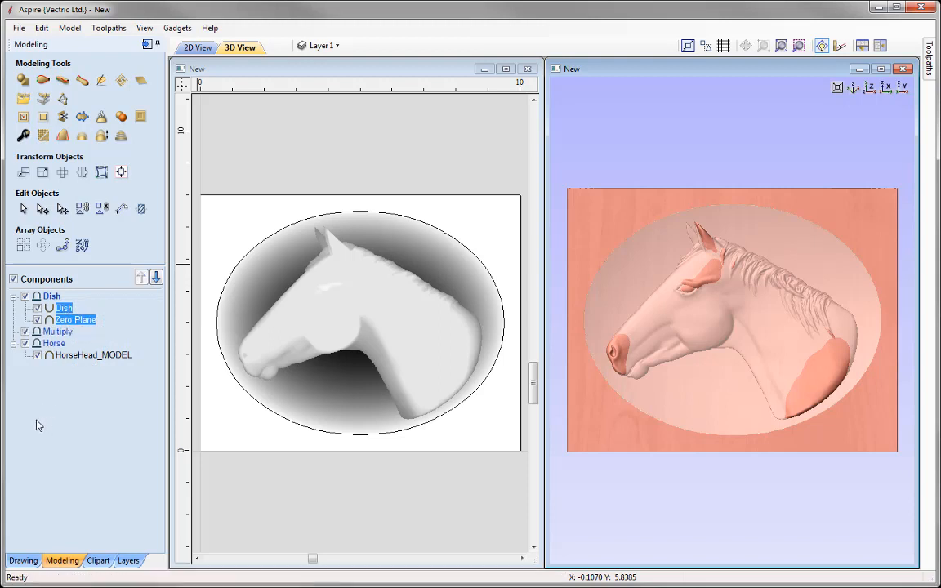
Duplicate the Dish and Zero Plane components and move the copies into the Multiply level
{"action": "right_click", "coordinate": [65, 320]}
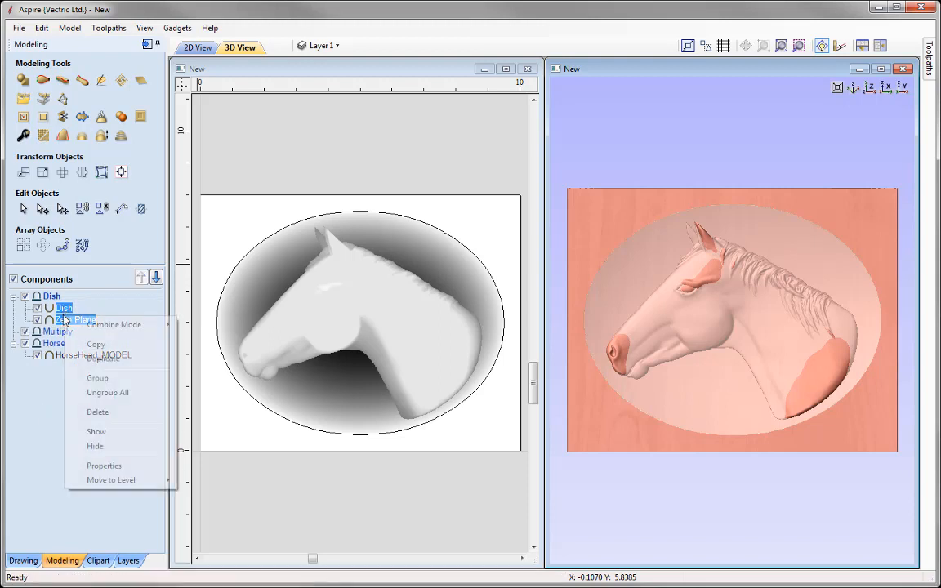
{"action": "left_click", "coordinate": [125, 362]}
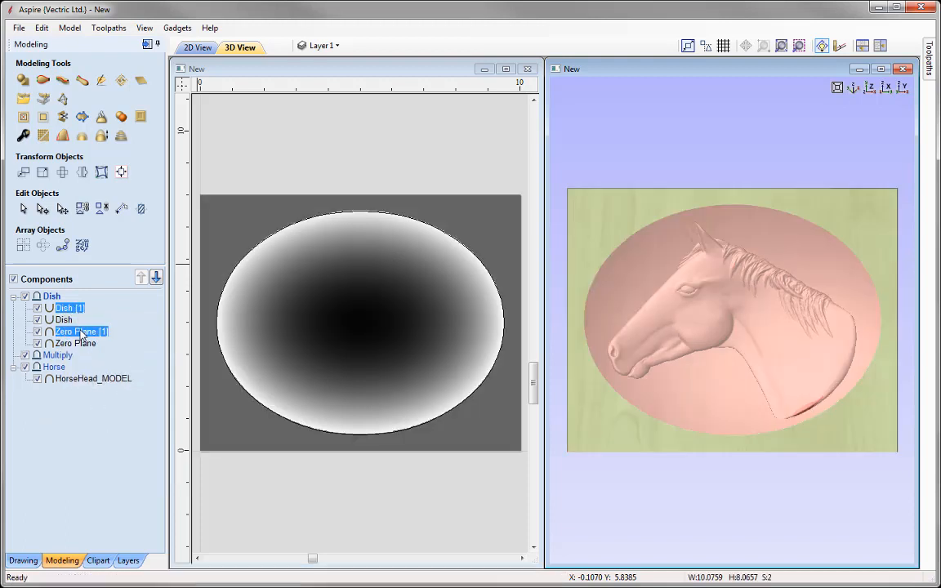
{"action": "left_click_drag", "start_coordinate": [76, 312], "coordinate": [86, 362]}
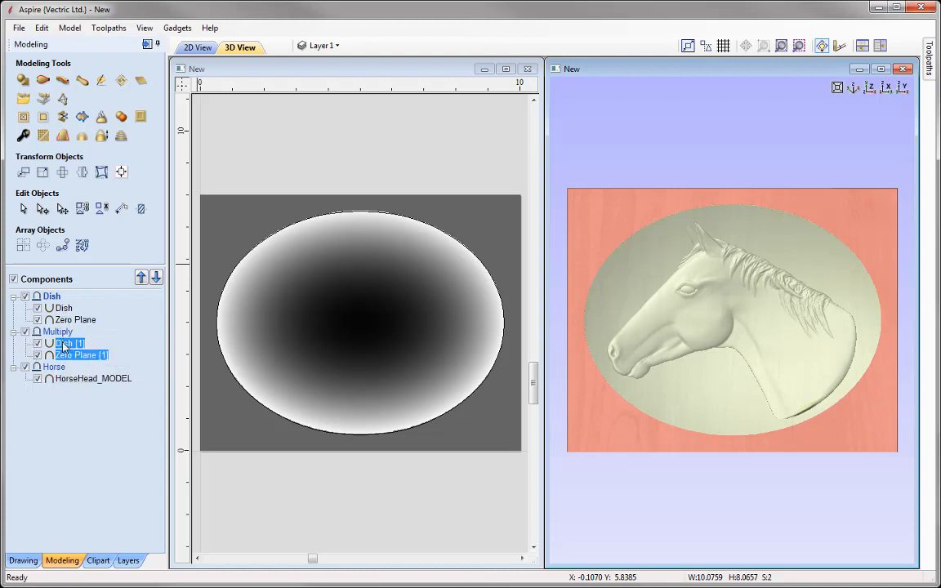
Hide the Horse and Dish levels and make Multiply the active level
{"action": "left_click", "coordinate": [25, 367]}
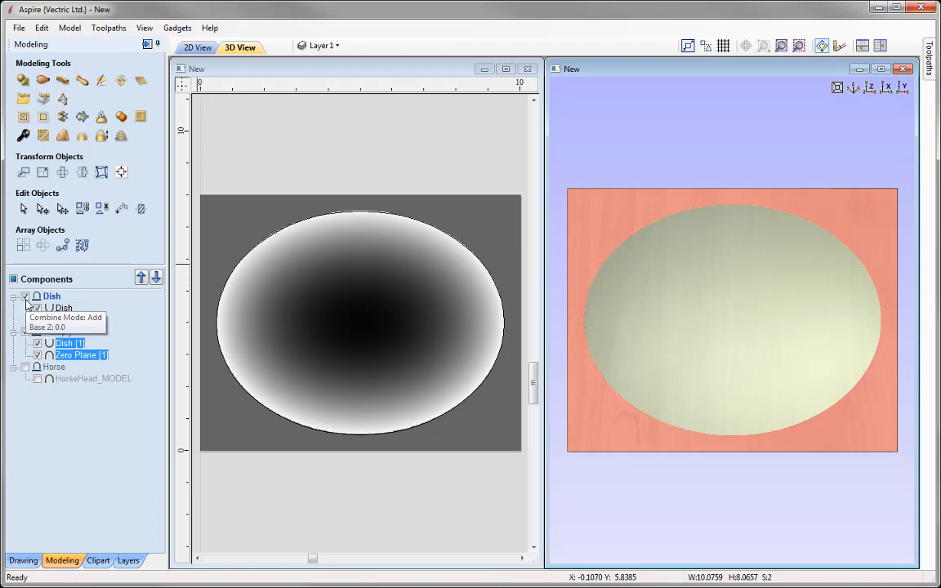
{"action": "left_click", "coordinate": [25, 296]}
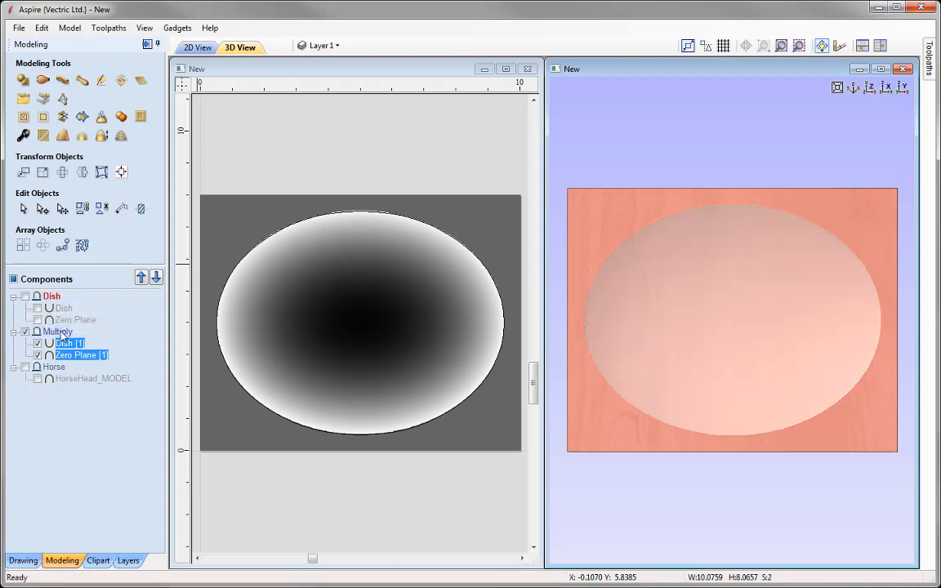
{"action": "left_click", "coordinate": [59, 332]}
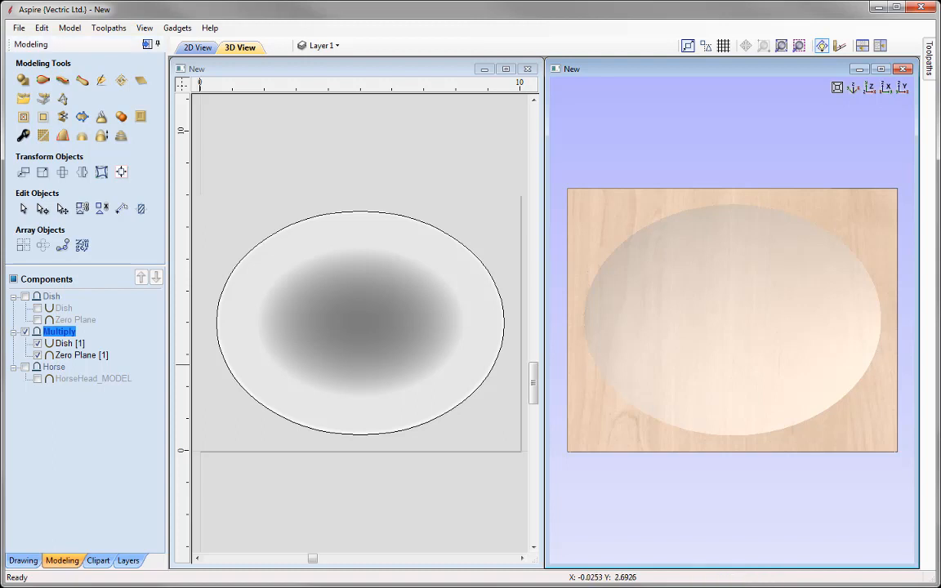
Set the copied dish in the Multiply level to combine mode Add with a shape height of 1 inch
{"action": "left_click", "coordinate": [69, 344]}
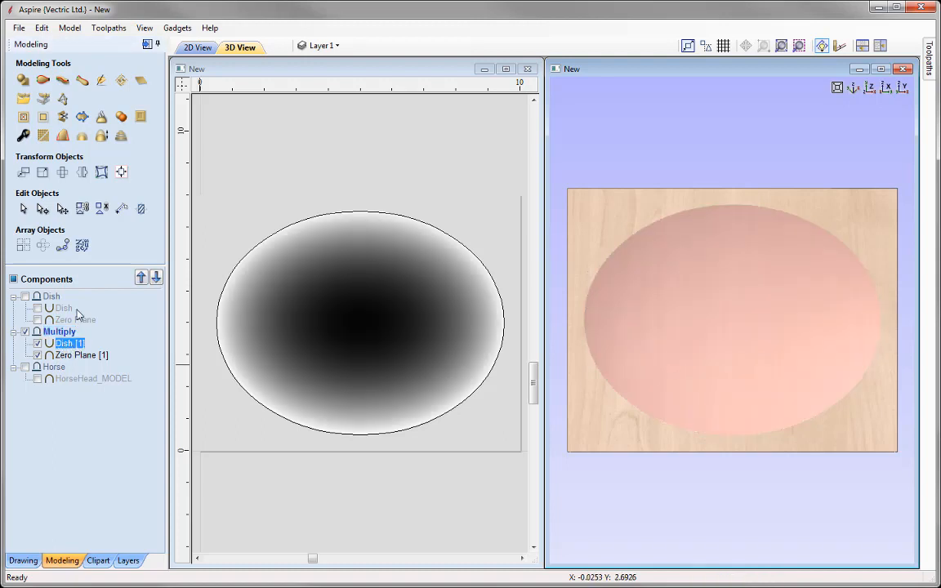
{"action": "left_click", "coordinate": [23, 136]}
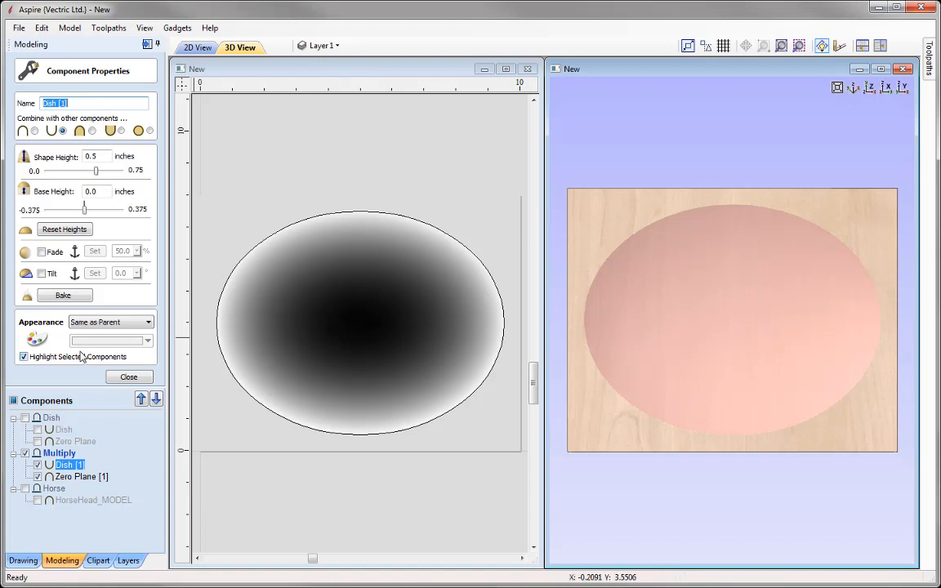
{"action": "left_click", "coordinate": [34, 130]}
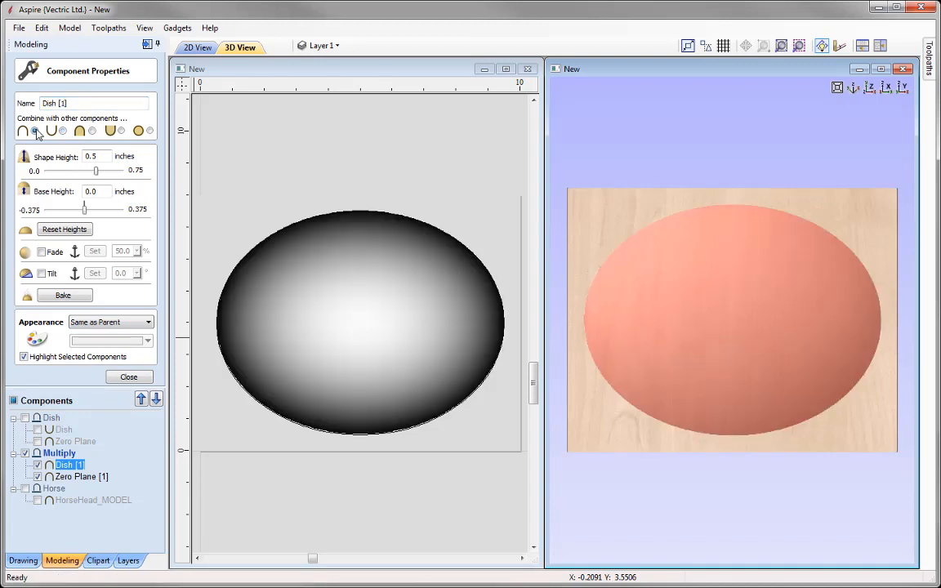
{"action": "key", "text": "Tab"}
{"action": "type", "text": "1"}
{"action": "key", "text": "Return"}
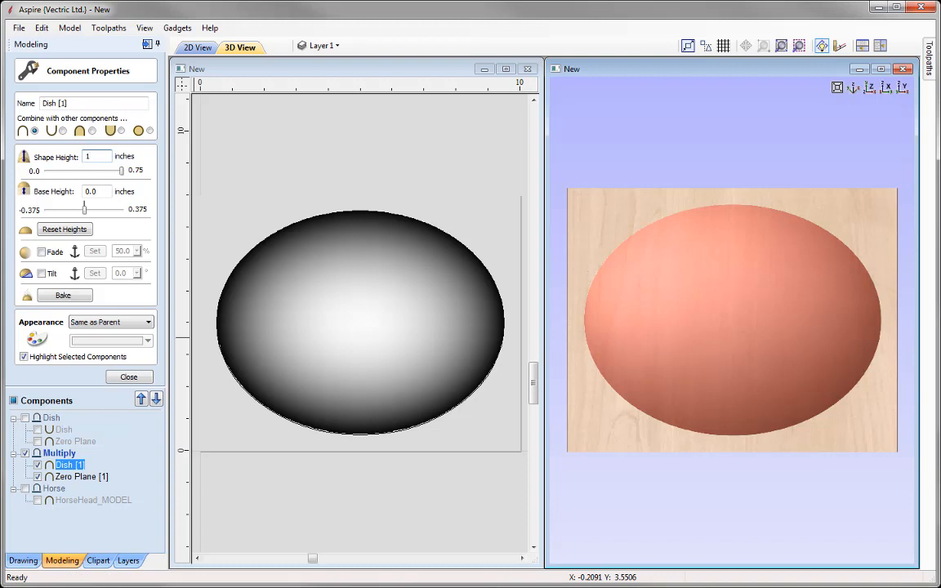
Rename the copied dish component as Dome and close its properties
{"action": "left_click", "coordinate": [67, 104]}
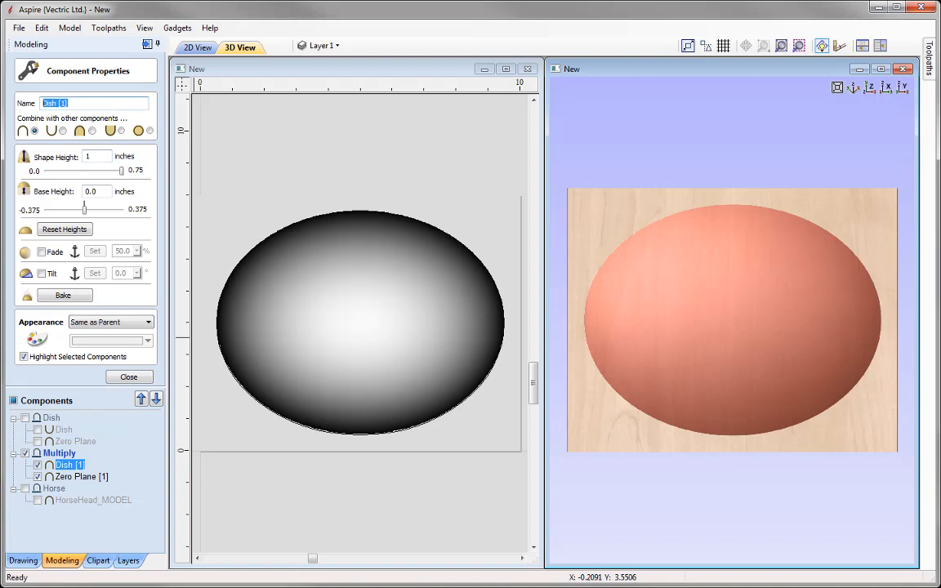
{"action": "type", "text": "Dome"}
{"action": "key", "text": "Return"}
{"action": "left_click", "coordinate": [128, 376]}
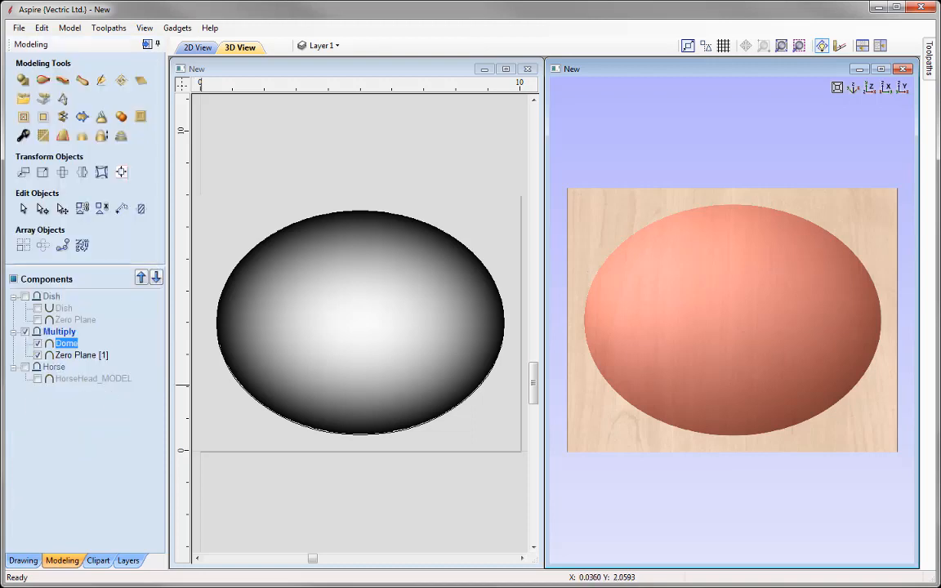
Change the Multiply level's combine mode to Multiply
{"action": "right_click", "coordinate": [59, 338]}
{"action": "mouse_move", "coordinate": [163, 346]}
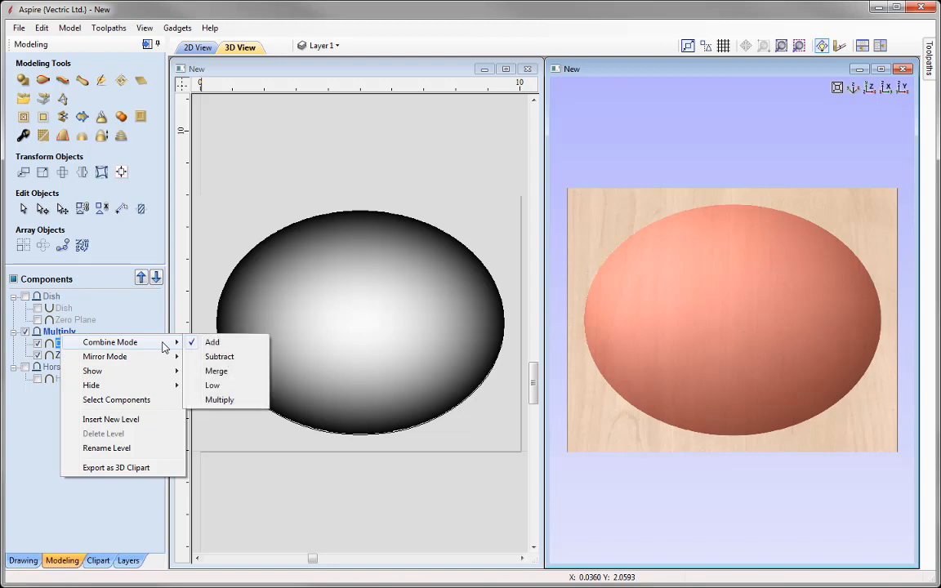
{"action": "left_click", "coordinate": [218, 400]}
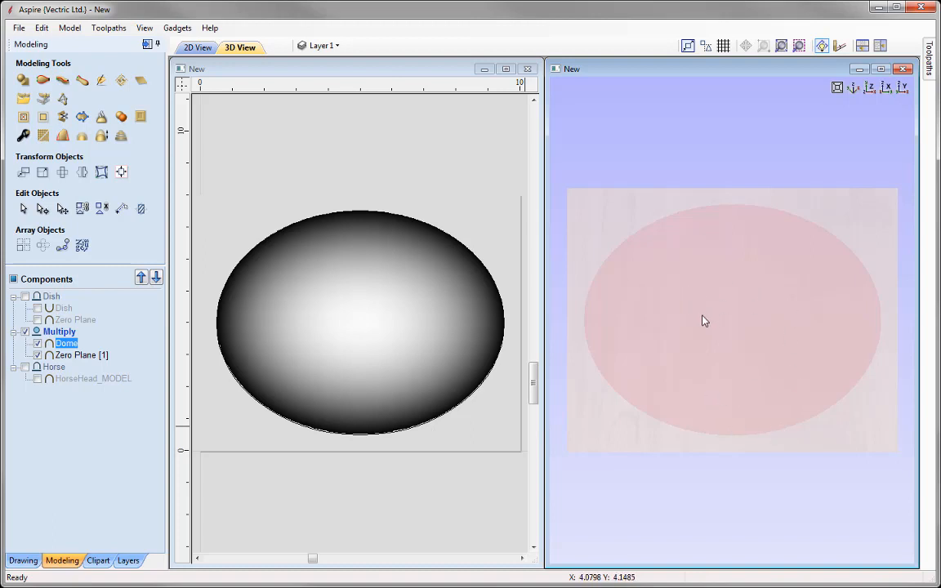
Hide the Multiply level and show the Horse level by itself
{"action": "mouse_move", "coordinate": [59, 347]}
{"action": "left_click", "coordinate": [26, 331]}
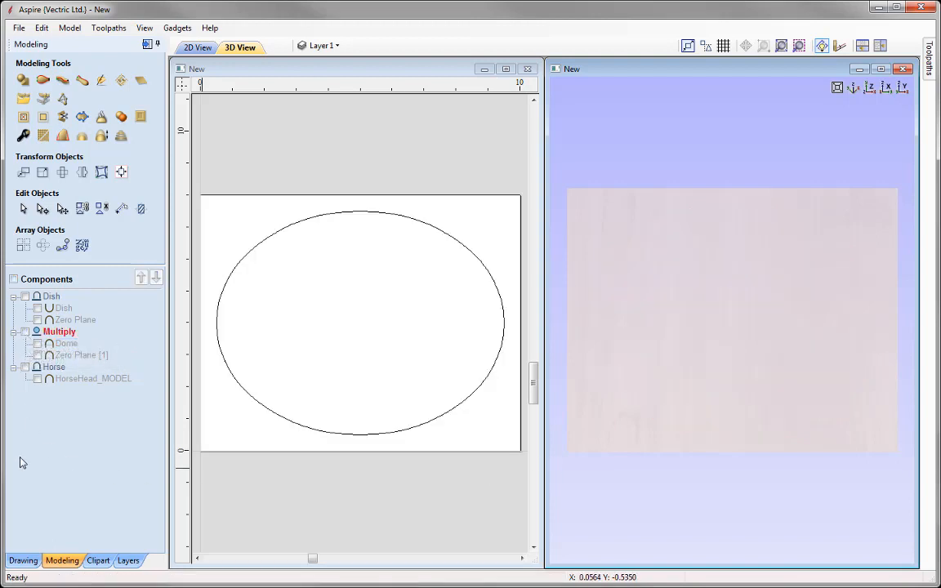
{"action": "left_click", "coordinate": [26, 367]}
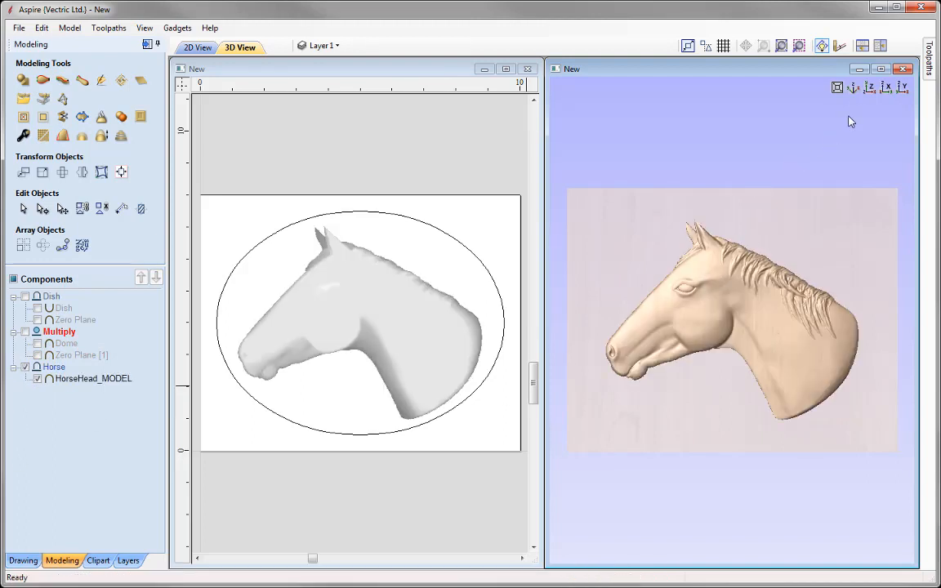
Turn the Multiply and Dish levels back on and inspect the horse from the side and above in a full-size 3D view
{"action": "left_click", "coordinate": [880, 68]}
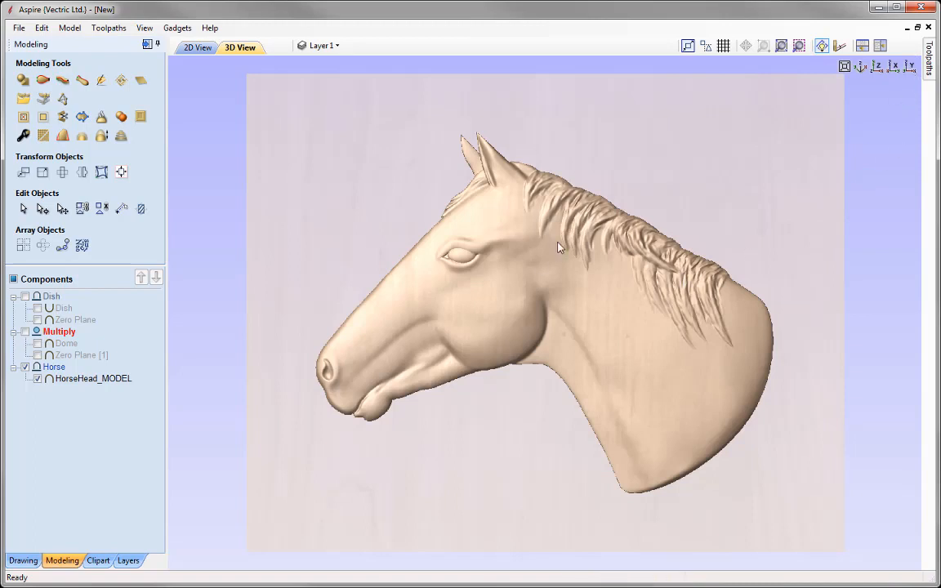
{"action": "left_click_drag", "start_coordinate": [826, 70], "coordinate": [529, 517]}
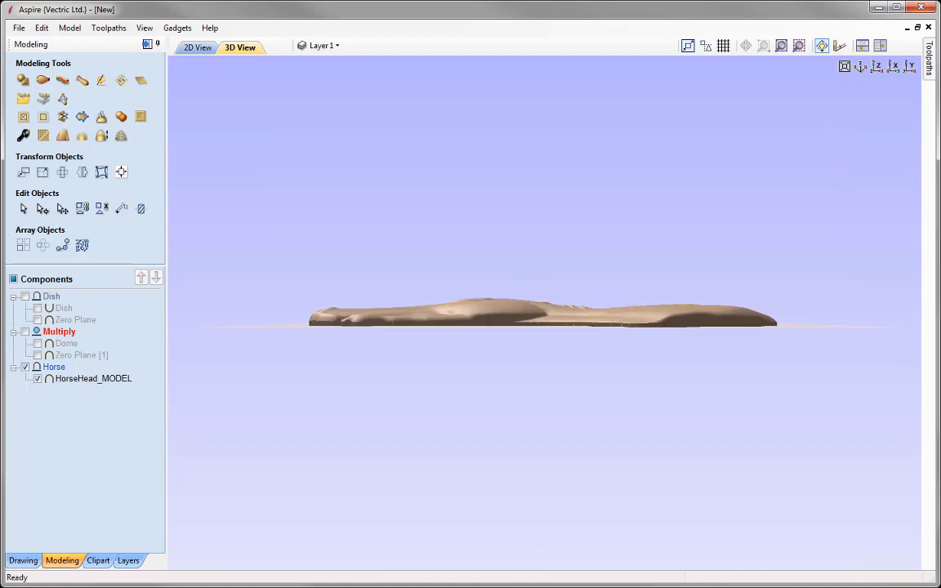
{"action": "left_click", "coordinate": [25, 332]}
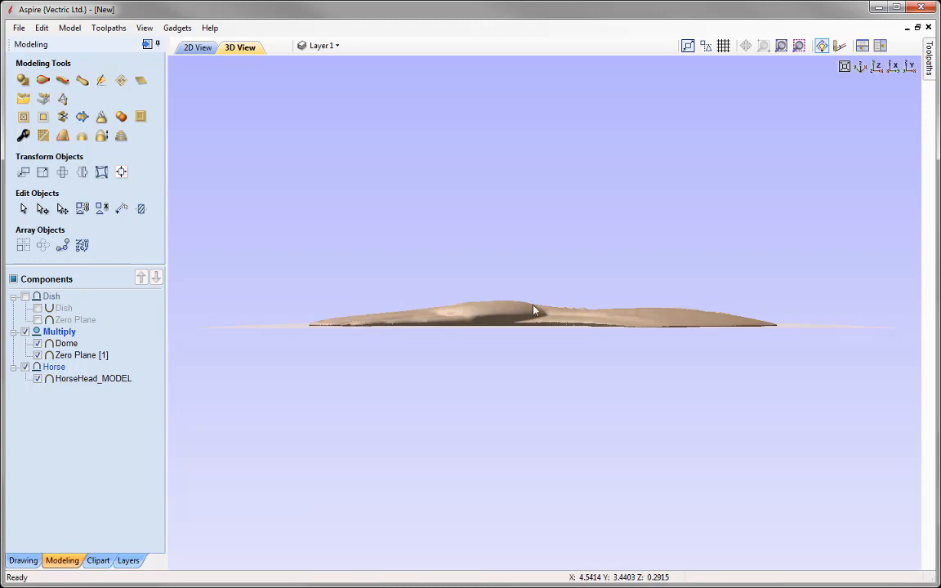
{"action": "left_click_drag", "start_coordinate": [685, 322], "coordinate": [491, 487]}
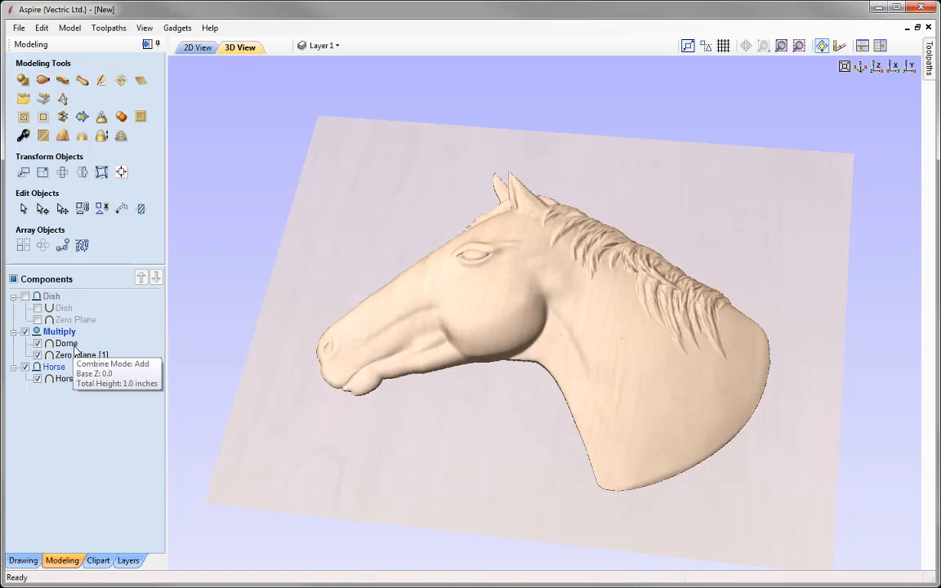
{"action": "left_click", "coordinate": [25, 296]}
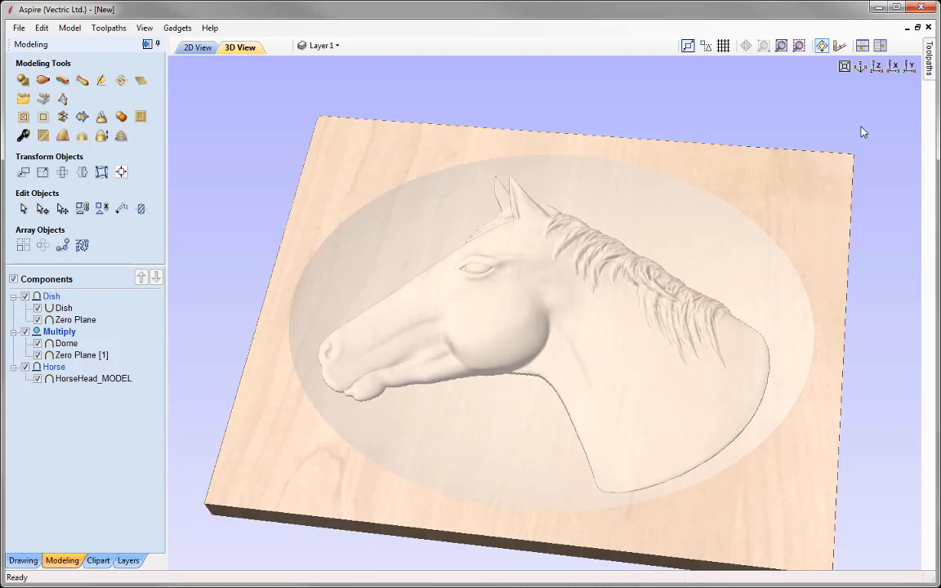
{"action": "left_click", "coordinate": [878, 68]}
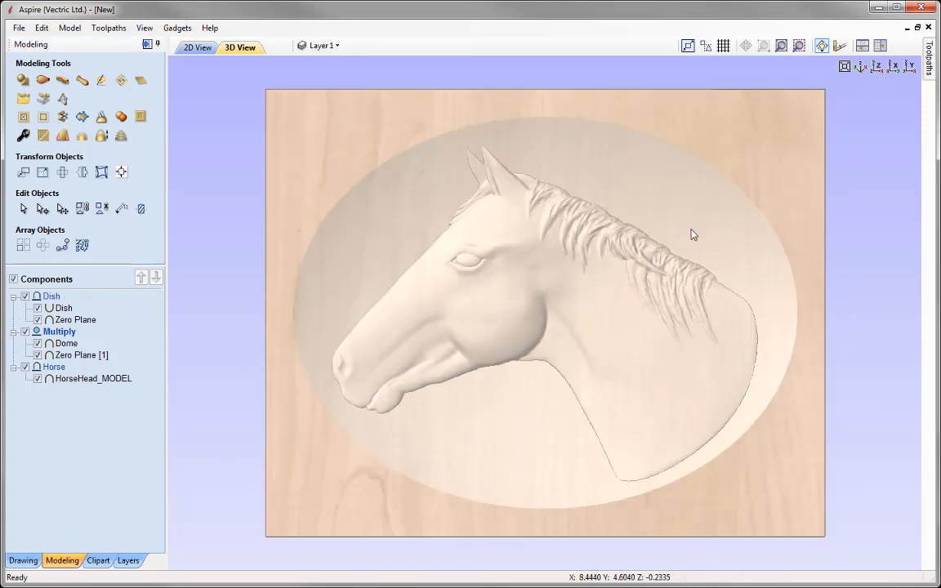
Check the combined model's overall height and Z range with Scale Model Height, leaving the scale at 100%
{"action": "left_click", "coordinate": [101, 136]}
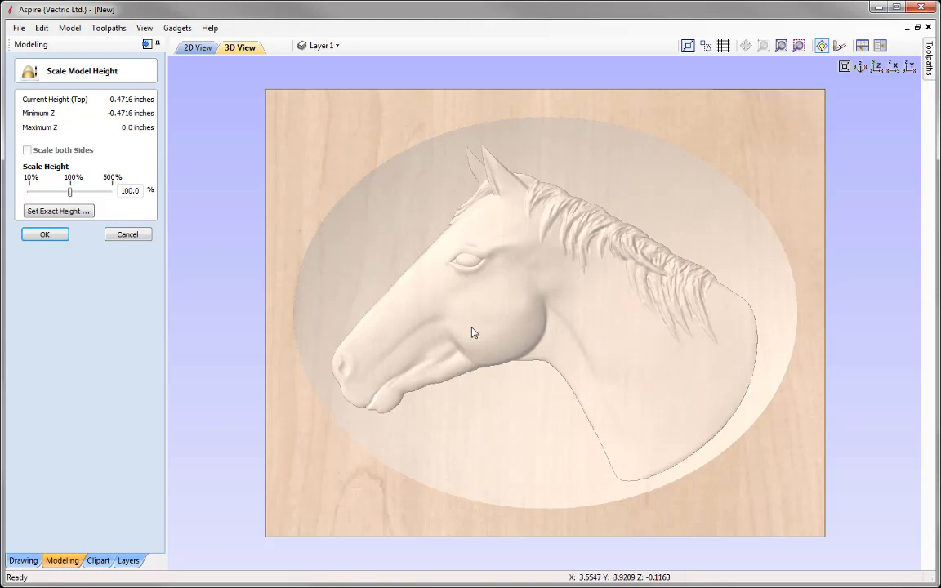
{"action": "left_click", "coordinate": [48, 235]}
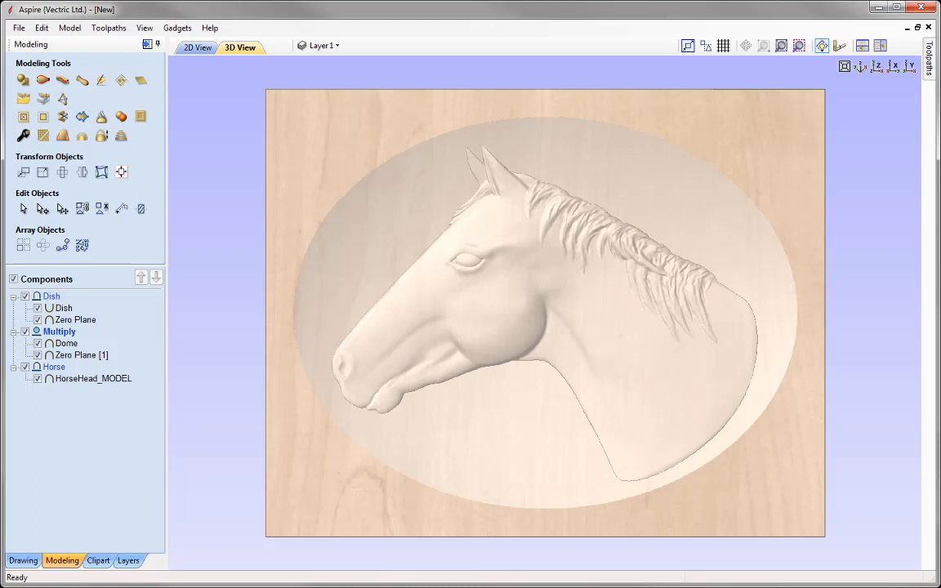
{"action": "scroll", "coordinate": [545, 313], "scroll_direction": "up", "scroll_amount": 1}
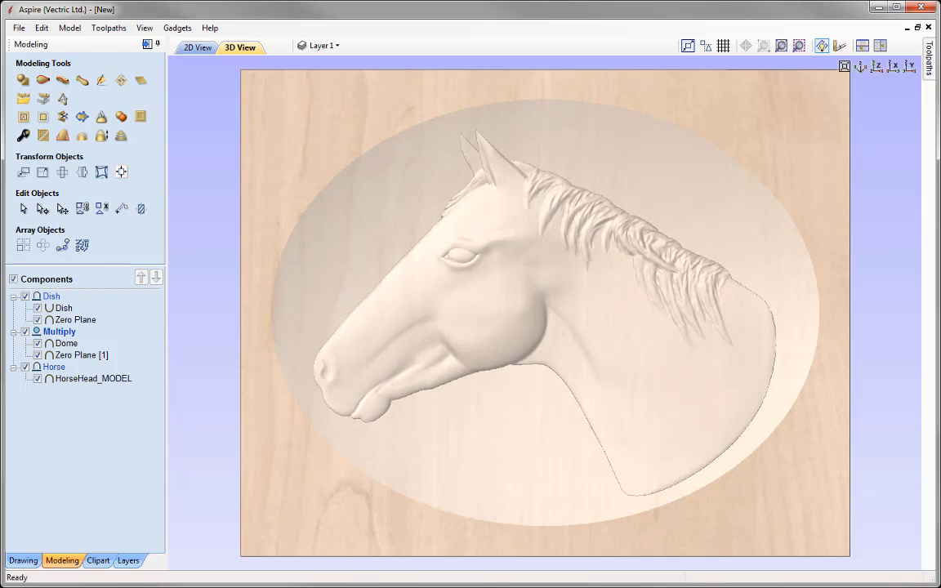
Show the 2D and 3D views side by side and bring HorseHead_MODEL to the front of the 2D preview
{"action": "left_click", "coordinate": [879, 44]}
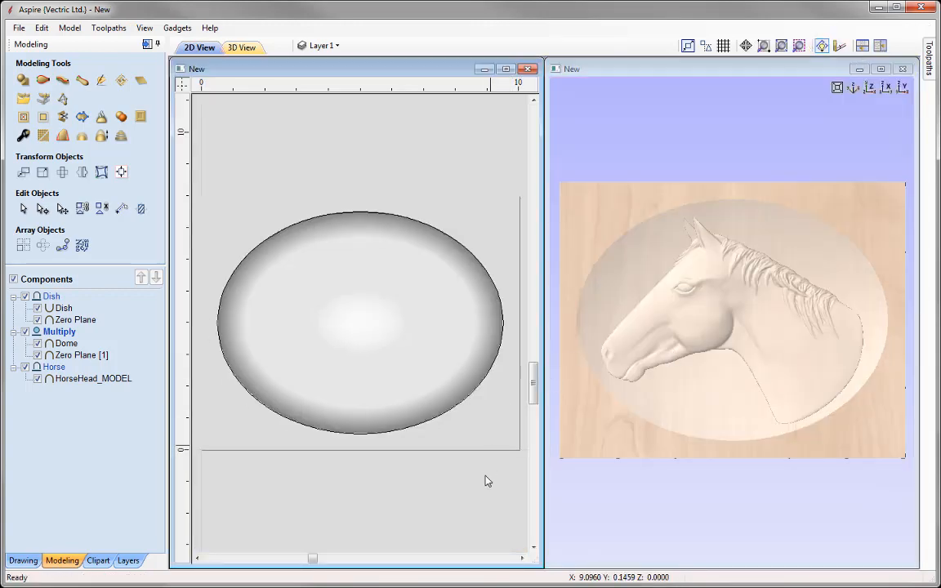
{"action": "left_click", "coordinate": [79, 381]}
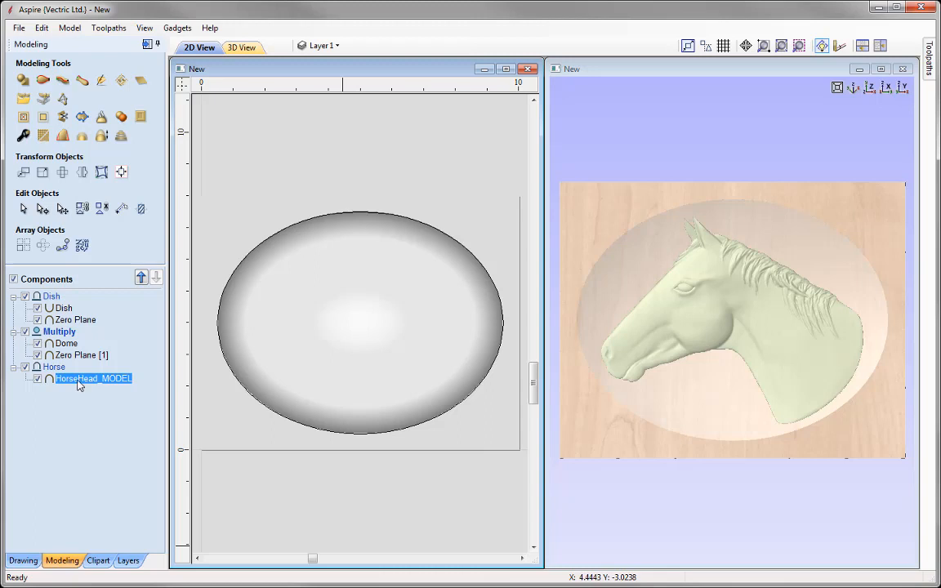
{"action": "right_click", "coordinate": [79, 385]}
{"action": "mouse_move", "coordinate": [124, 405]}
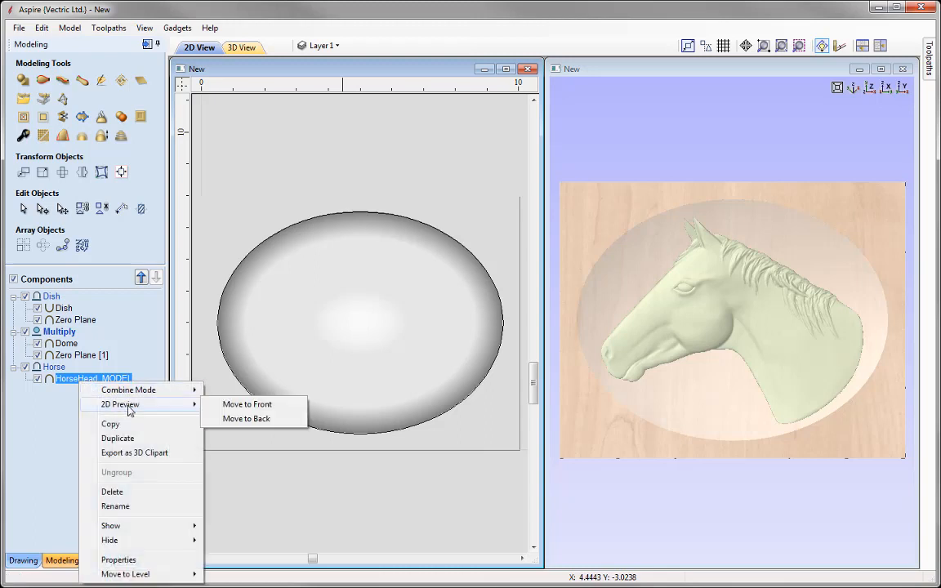
{"action": "left_click", "coordinate": [265, 409]}
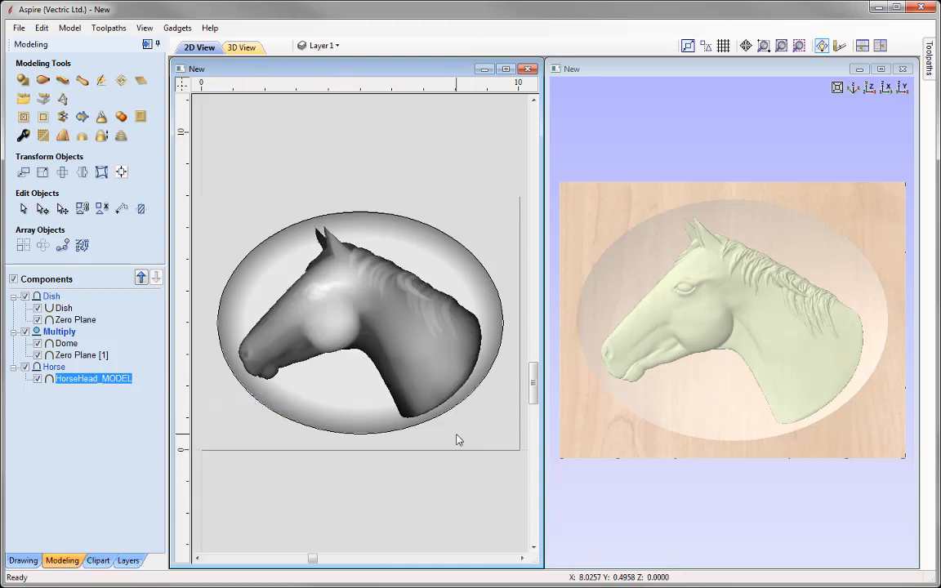
Move the horse head down and to the right so its neck overhangs the oval's edge
{"action": "left_click", "coordinate": [379, 317]}
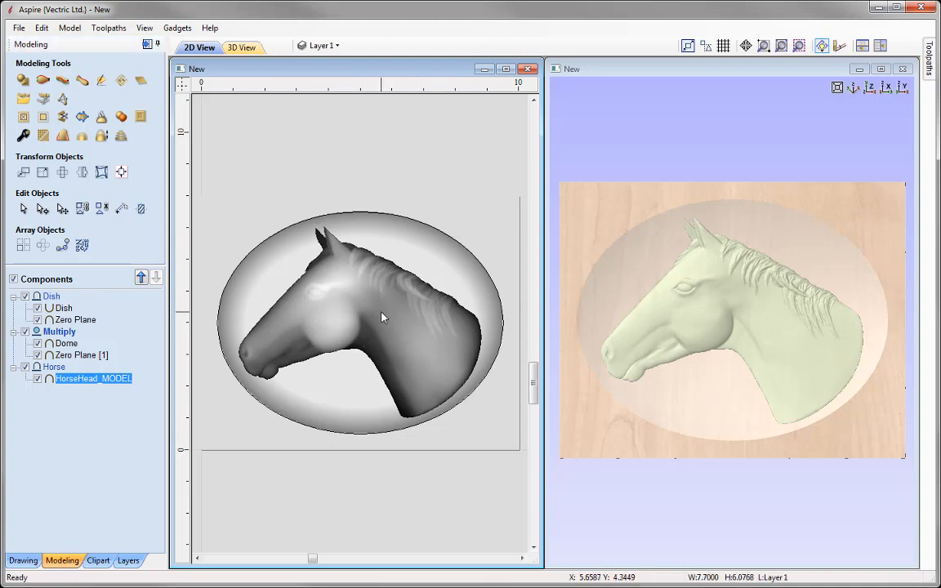
{"action": "left_click_drag", "start_coordinate": [362, 302], "coordinate": [410, 329]}
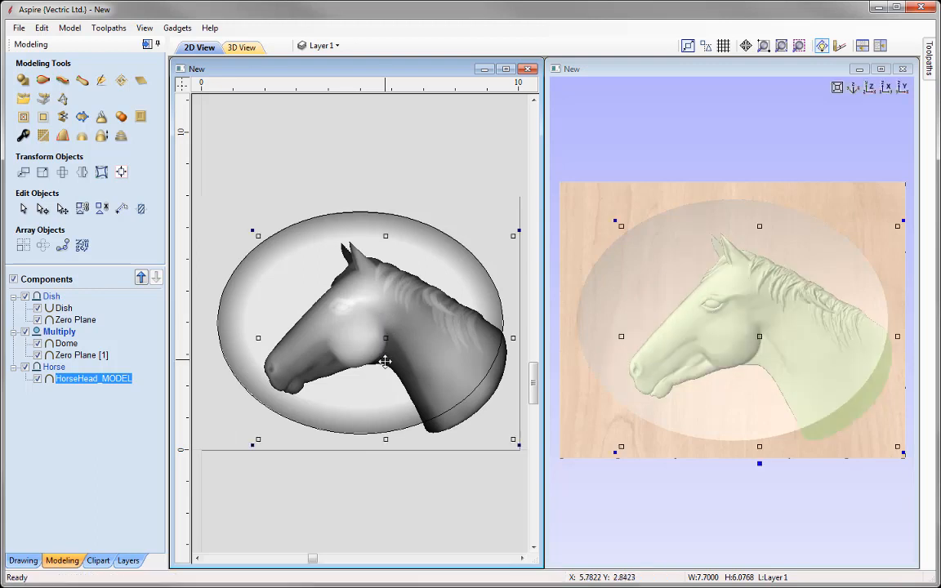
{"action": "left_click", "coordinate": [797, 505]}
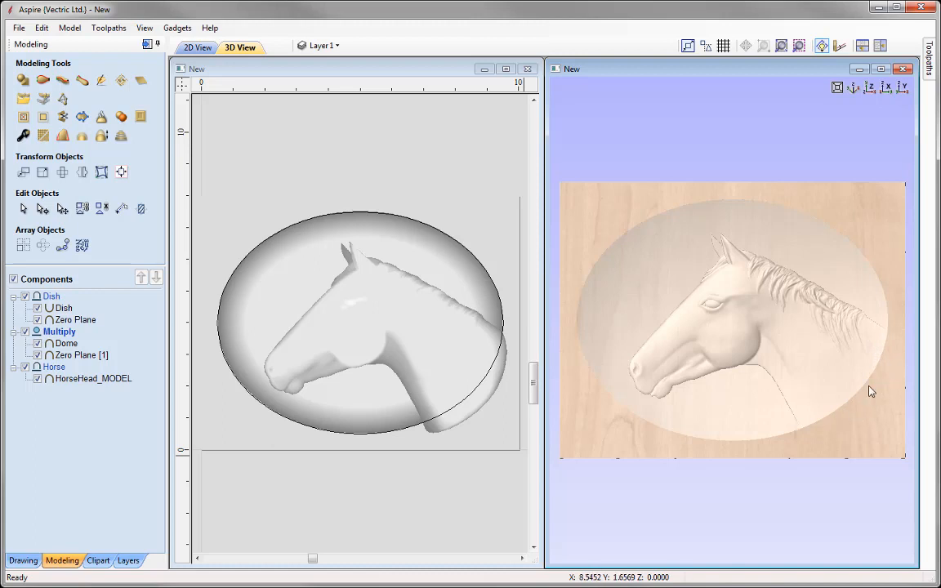
Enlarge the horse head proportionally from its upper-left corner to about 8.49 x 6.70 inches, then deselect it
{"action": "left_click", "coordinate": [408, 306]}
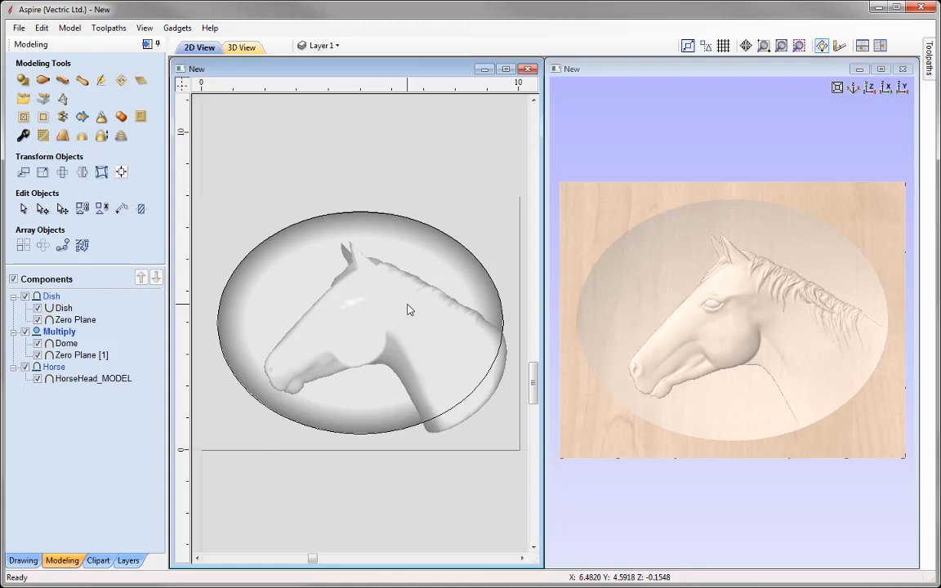
{"action": "left_click", "coordinate": [369, 343]}
{"action": "left_click", "coordinate": [336, 289]}
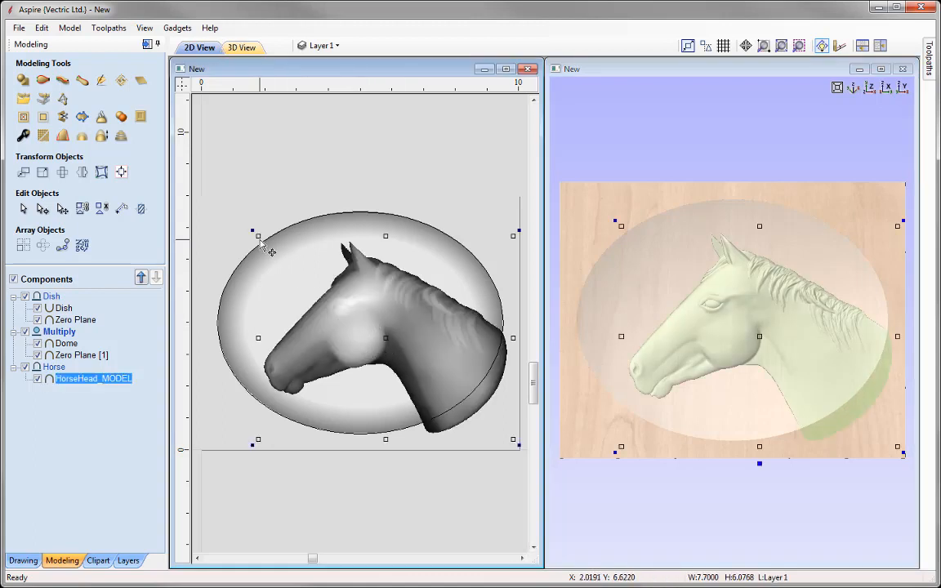
{"action": "left_click_drag", "start_coordinate": [268, 248], "coordinate": [248, 222]}
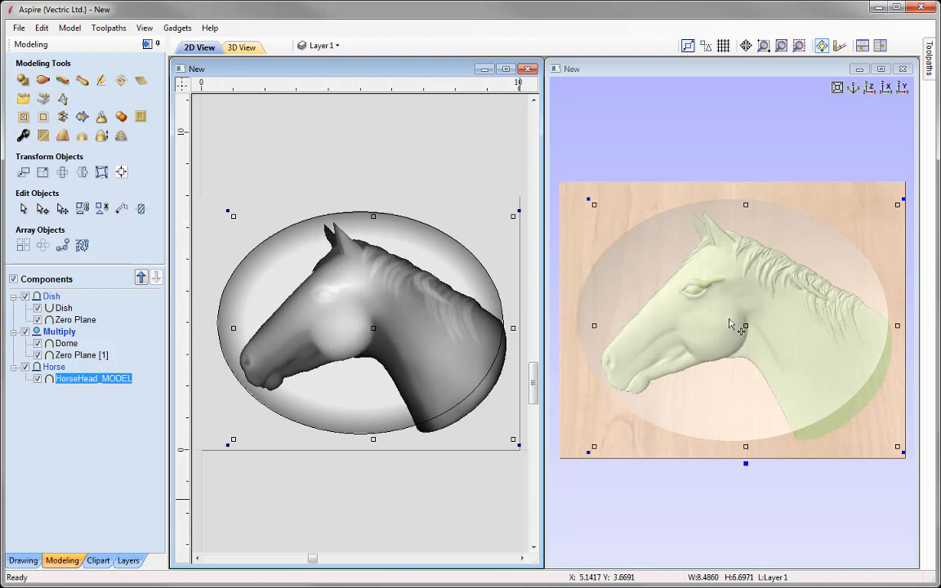
{"action": "left_click", "coordinate": [771, 498]}
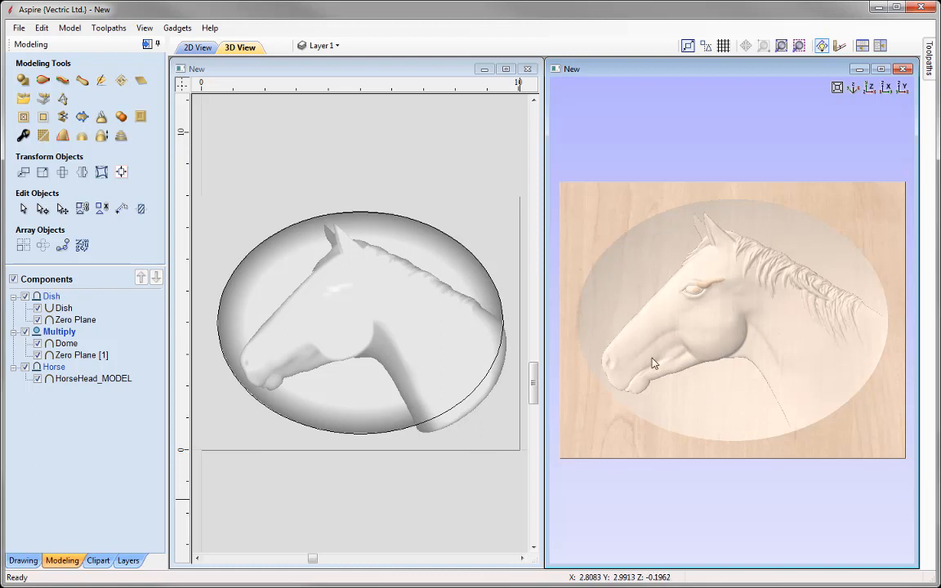
Set the HorseHead_MODEL component's shape height to 0.43 inches
{"action": "left_click", "coordinate": [350, 298]}
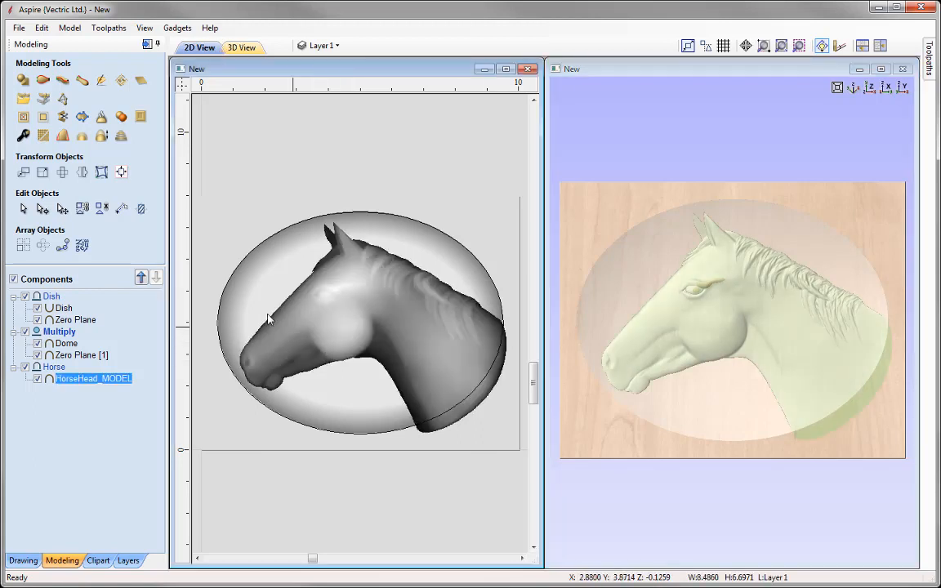
{"action": "left_click", "coordinate": [23, 134]}
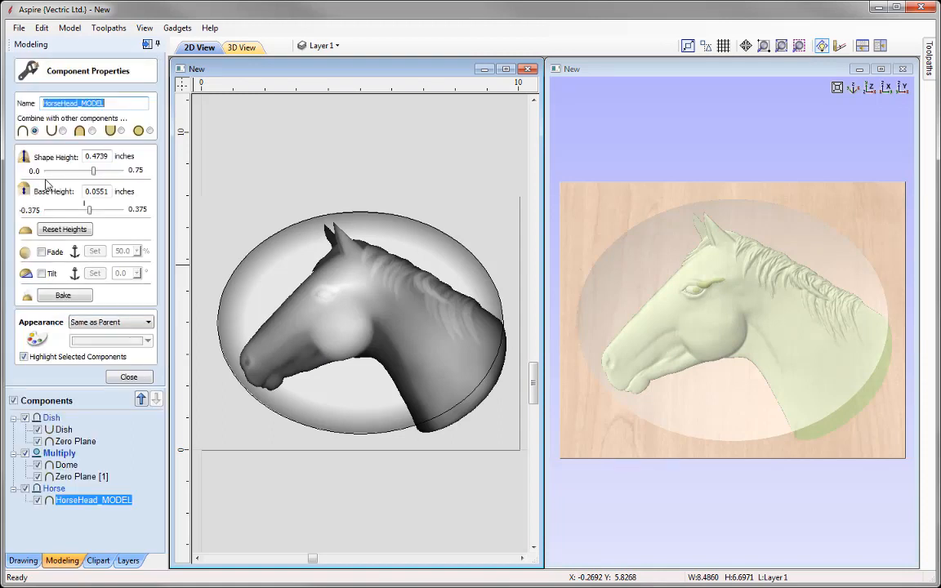
{"action": "left_click_drag", "start_coordinate": [96, 155], "coordinate": [123, 155]}
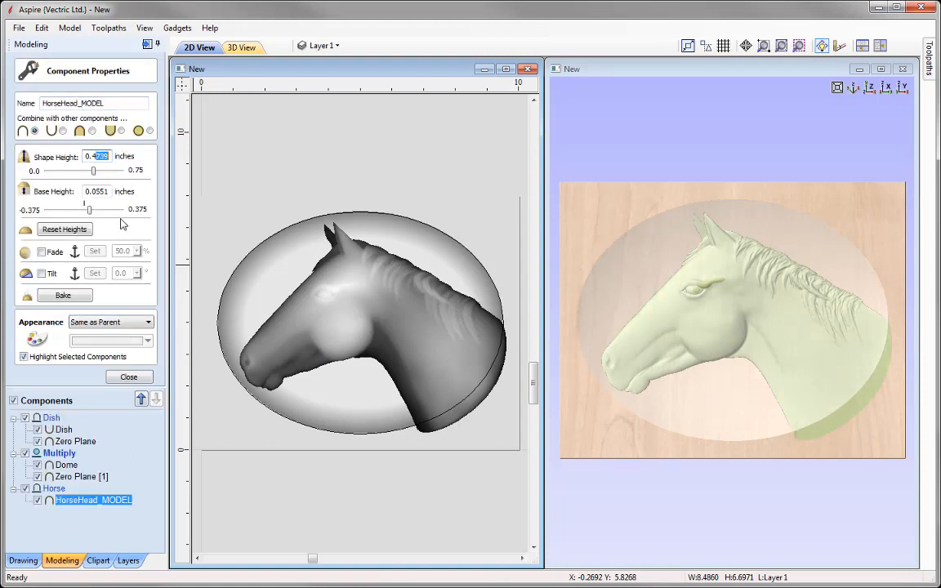
{"action": "type", "text": "3"}
{"action": "key", "text": "Return"}
Set the horse head's base height to 0.05 inches and close its component properties
{"action": "left_click_drag", "start_coordinate": [98, 191], "coordinate": [112, 192]}
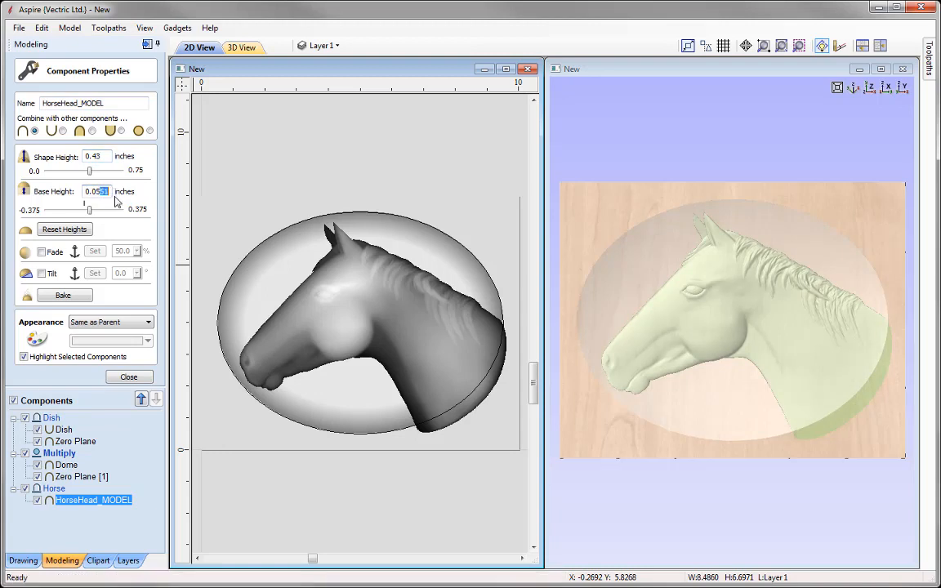
{"action": "key", "text": "BackSpace"}
{"action": "key", "text": "Return"}
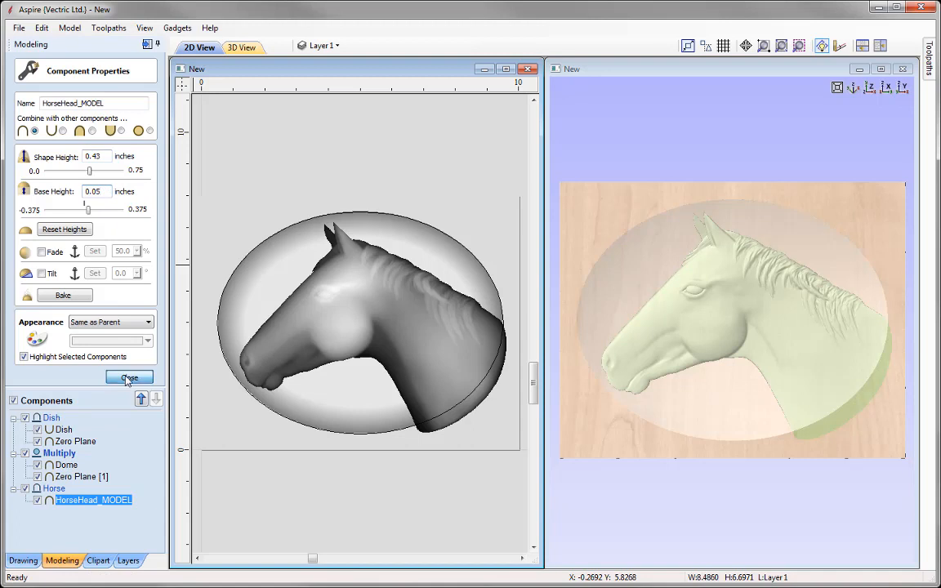
{"action": "left_click", "coordinate": [129, 378]}
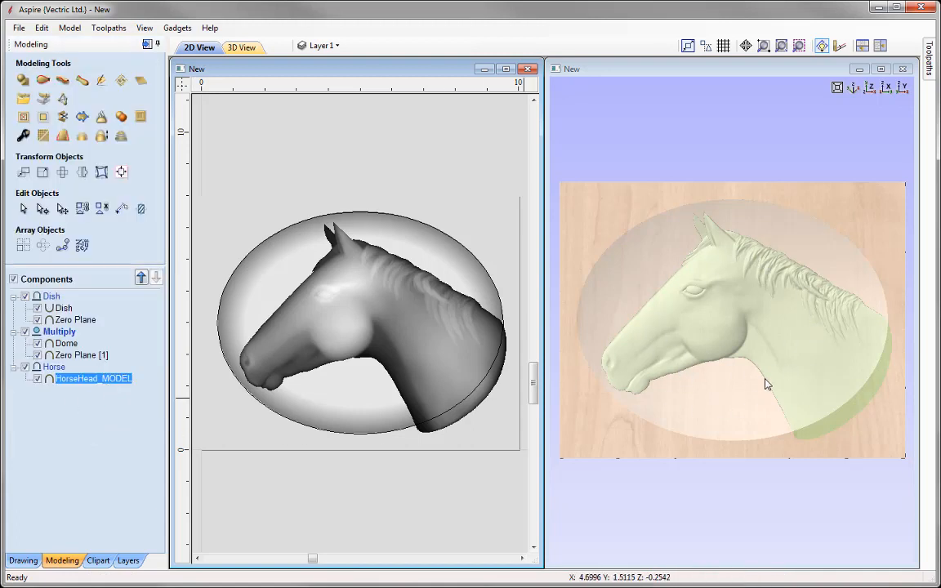
Deselect the horse head and check the adjusted model's total height and Z limits without rescaling it
{"action": "left_click", "coordinate": [674, 529]}
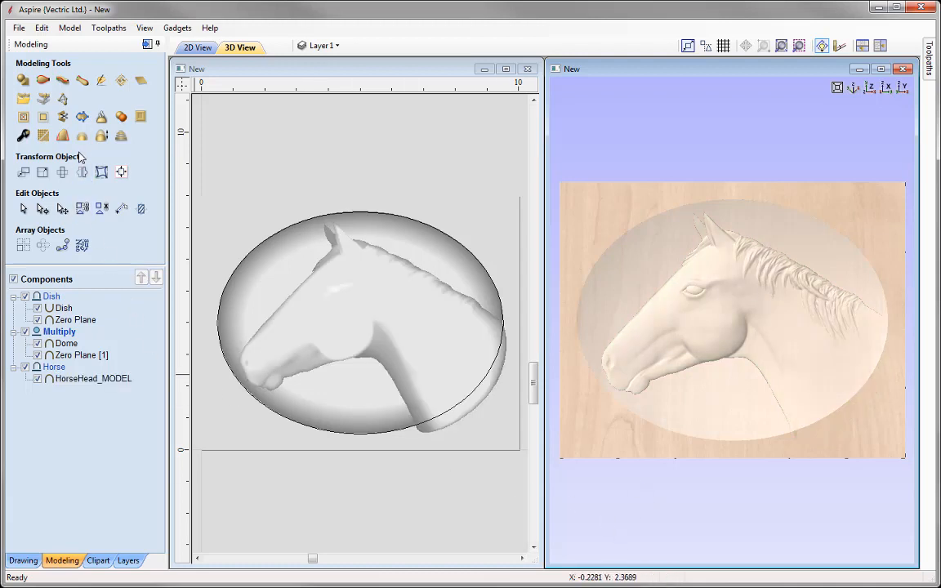
{"action": "left_click", "coordinate": [101, 137]}
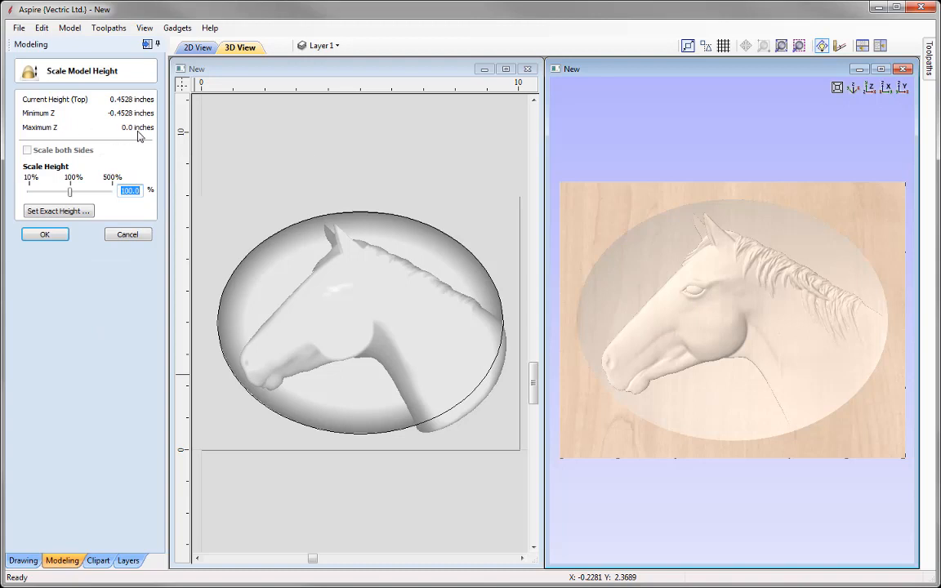
{"action": "left_click", "coordinate": [45, 234]}
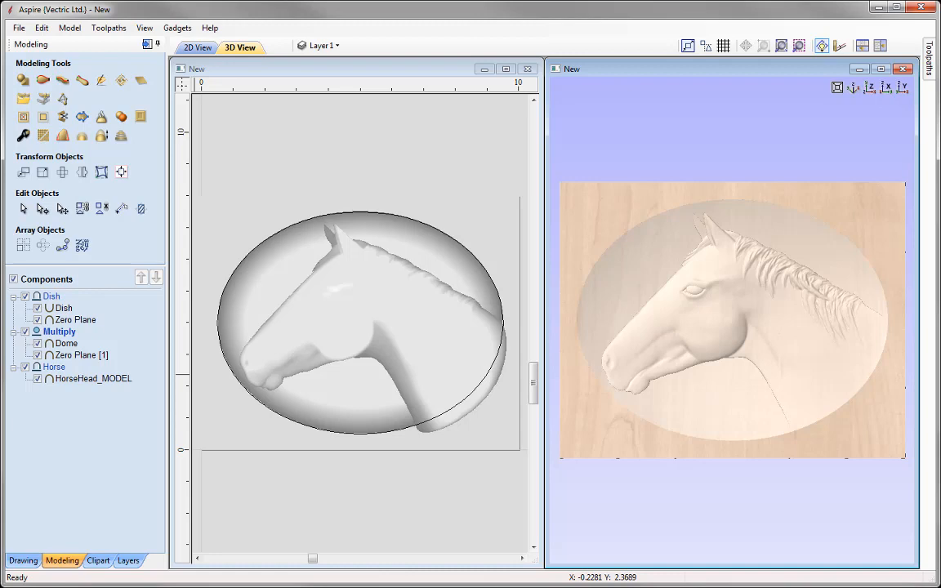
Save the project as Dish_3D_Modeling in the Creating_a_Dished_Recess_FILES folder
{"action": "left_click", "coordinate": [19, 28]}
{"action": "left_click", "coordinate": [37, 84]}
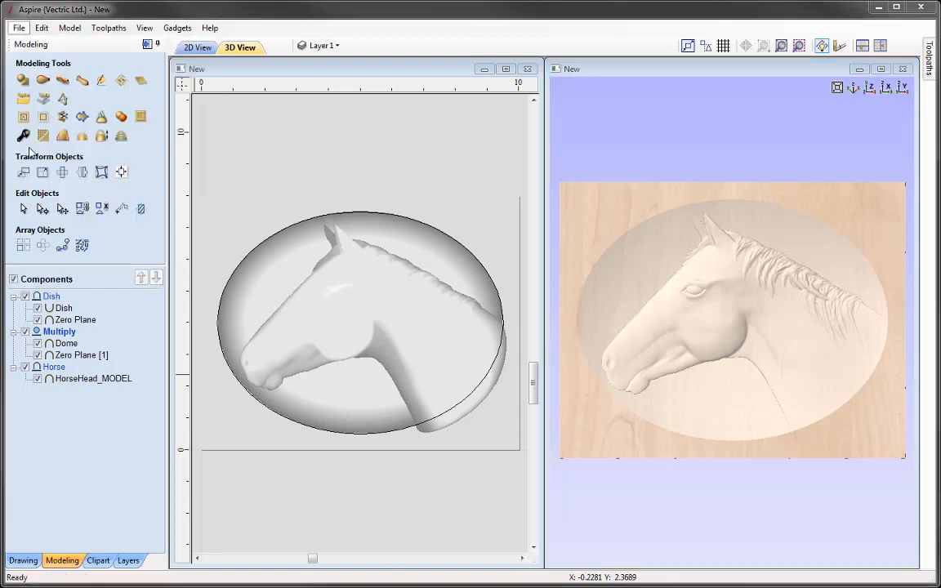
{"action": "right_click", "coordinate": [136, 310]}
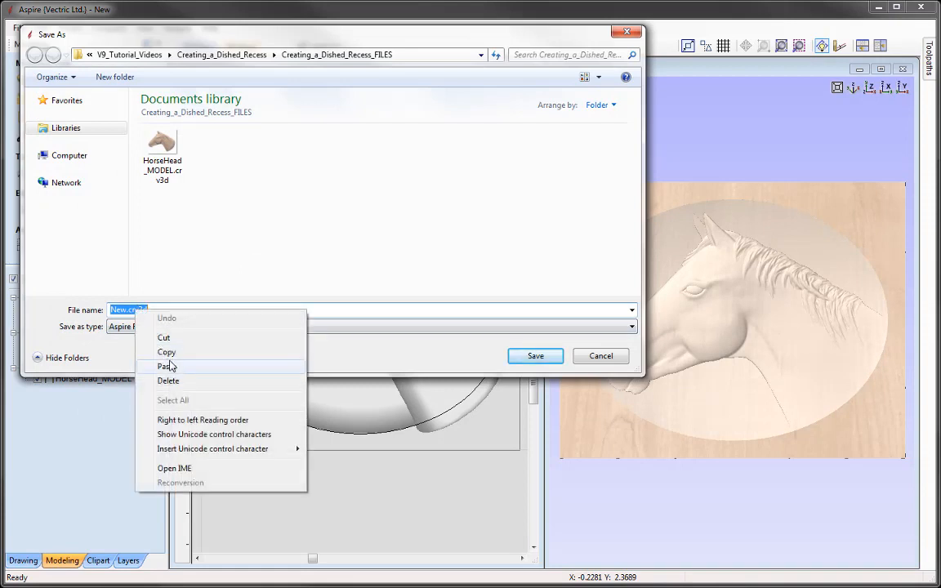
{"action": "left_click", "coordinate": [170, 366]}
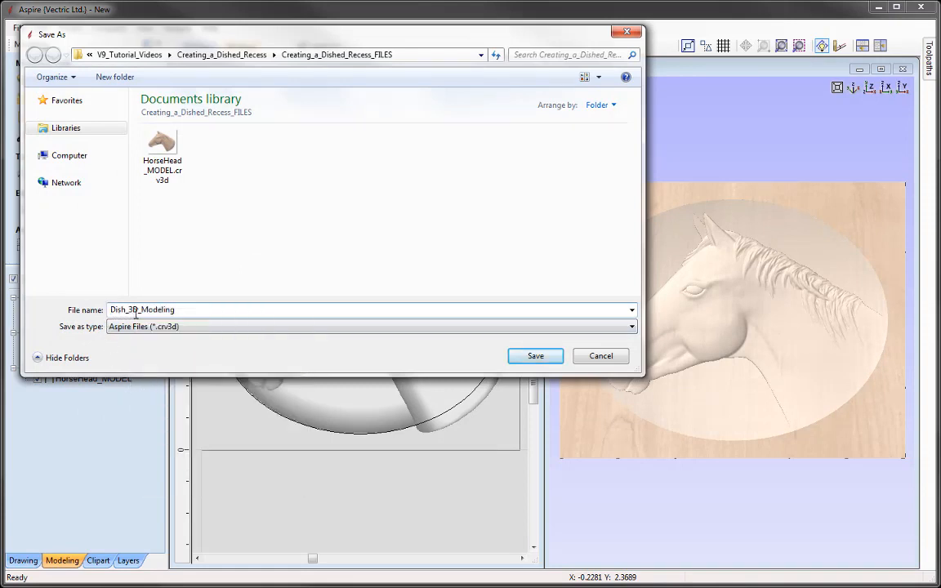
{"action": "left_click", "coordinate": [536, 357]}
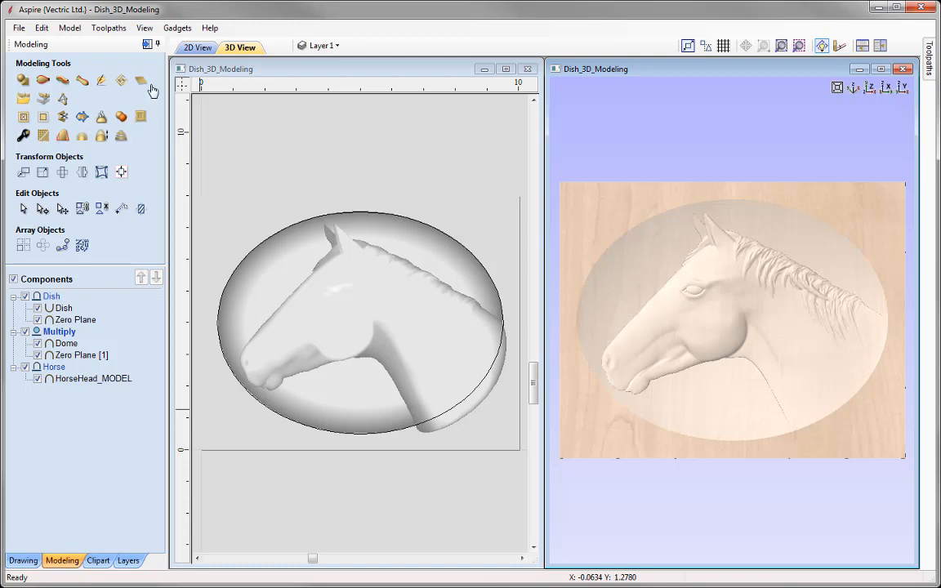
Confirm the material setup with 0.75 inch thickness, Z-zero on the material surface and a 0.0 inch gap above the model
{"action": "left_click", "coordinate": [147, 45]}
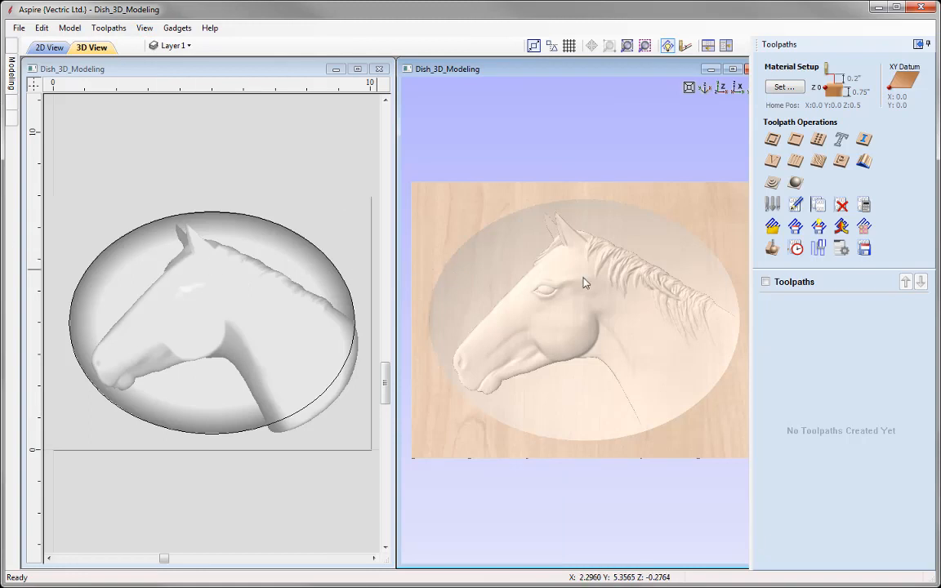
{"action": "left_click", "coordinate": [784, 86]}
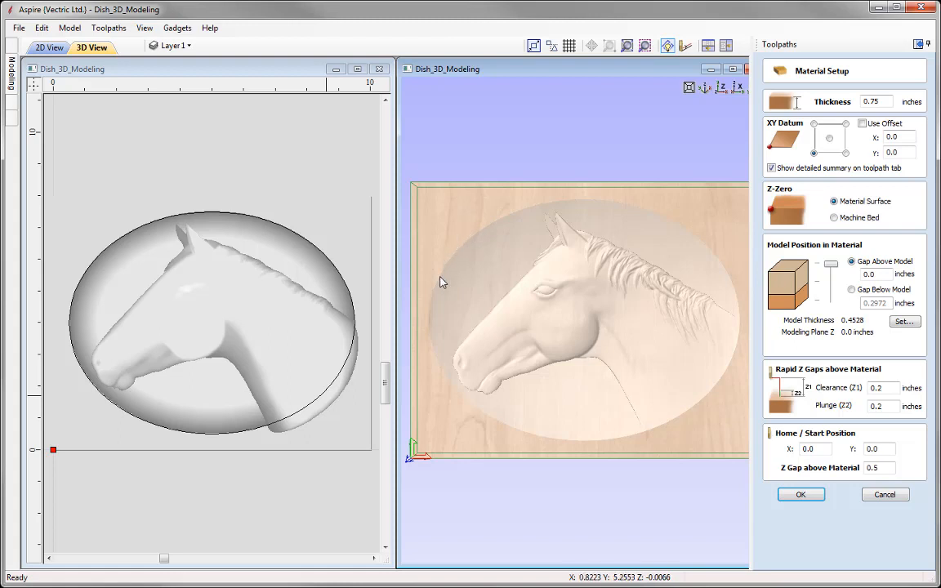
{"action": "left_click", "coordinate": [877, 277]}
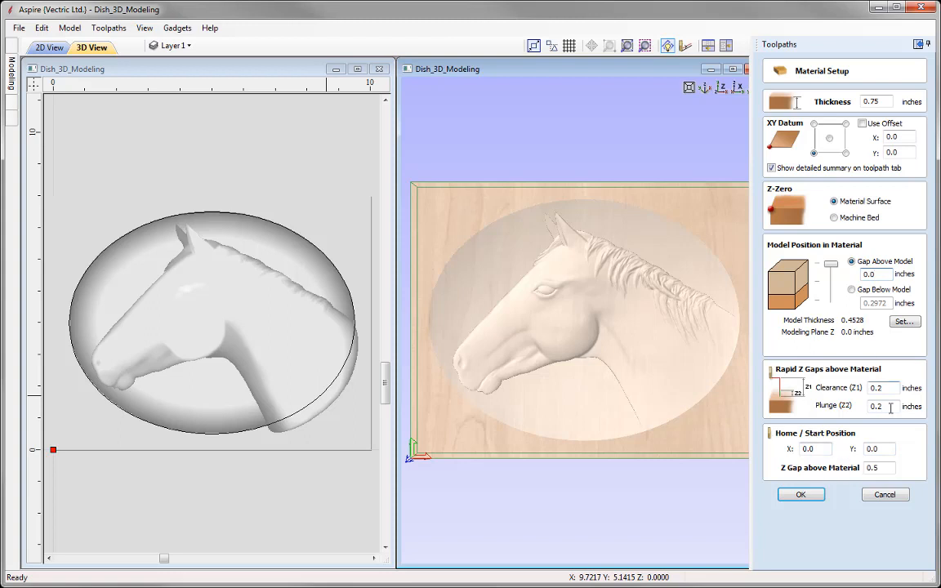
{"action": "left_click", "coordinate": [800, 495]}
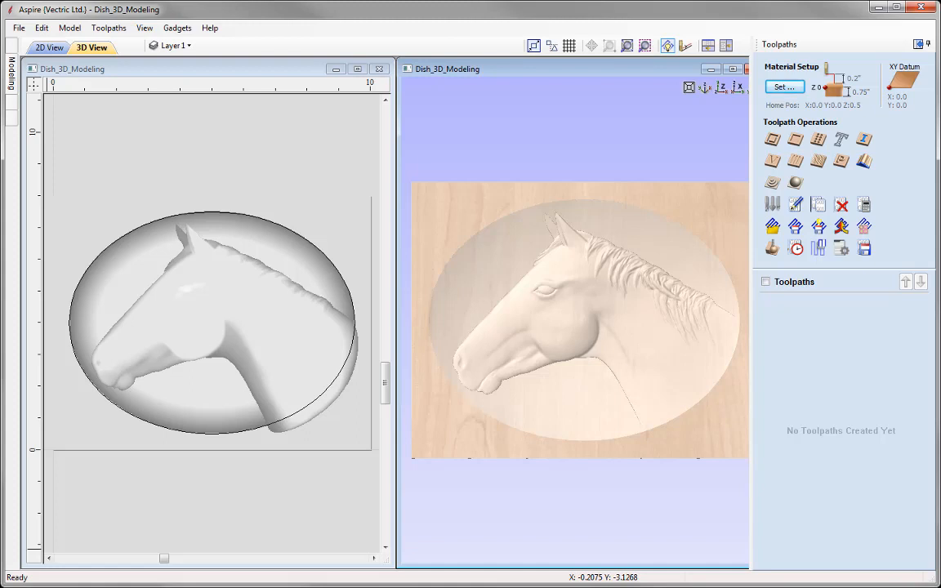
Start a 3D finishing toolpath for the oval vector, keeping the 0.125 inch ball nose with its 10% stepover and existing feeds
{"action": "left_click", "coordinate": [122, 204]}
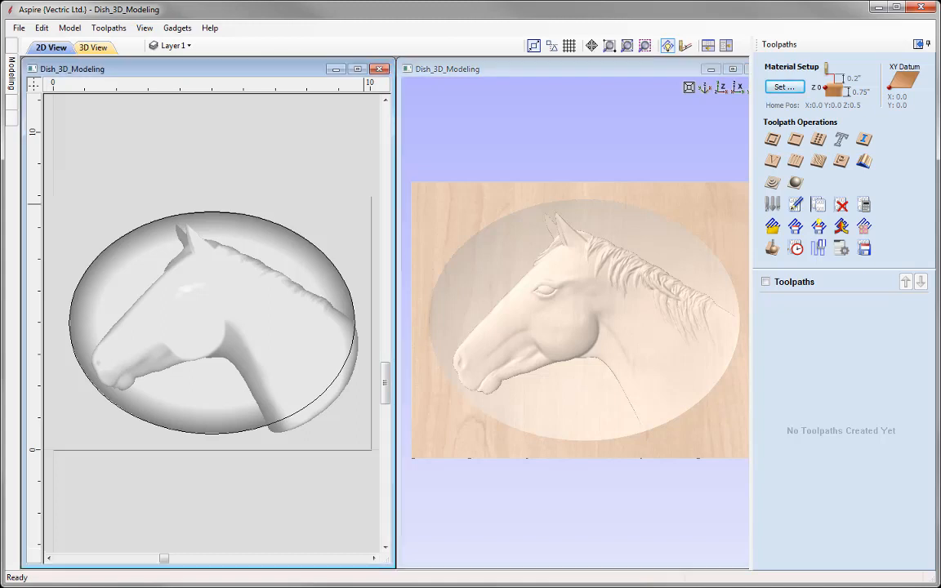
{"action": "left_click", "coordinate": [136, 235]}
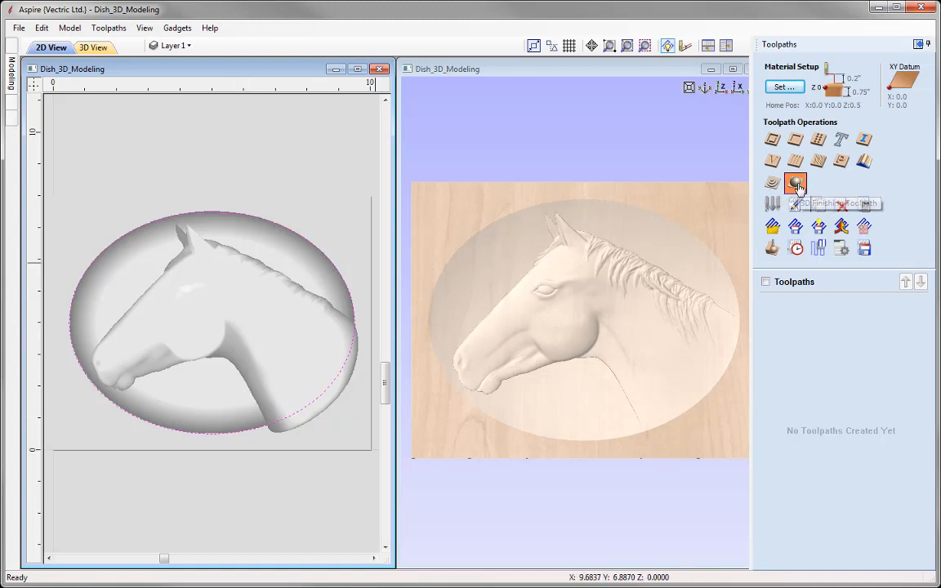
{"action": "left_click", "coordinate": [795, 204]}
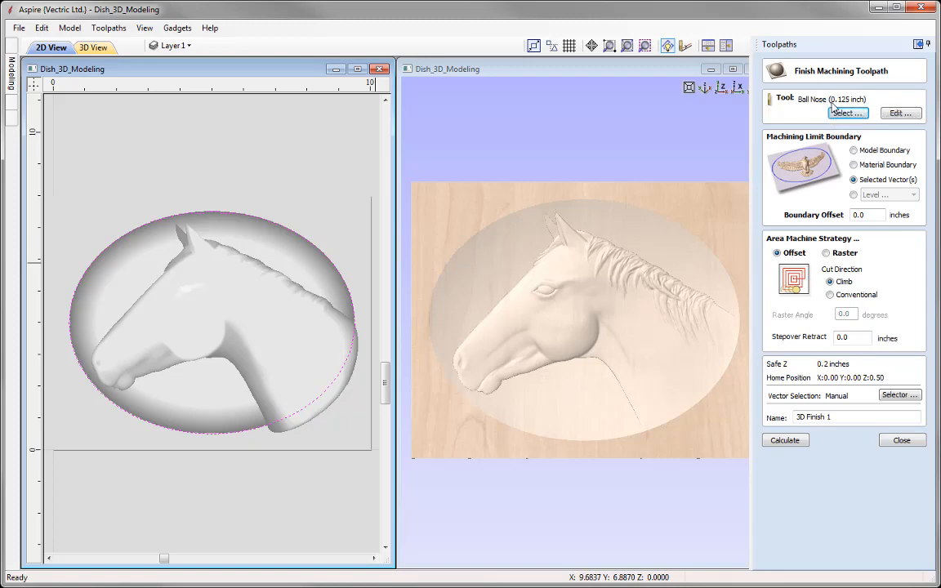
{"action": "left_click", "coordinate": [904, 115]}
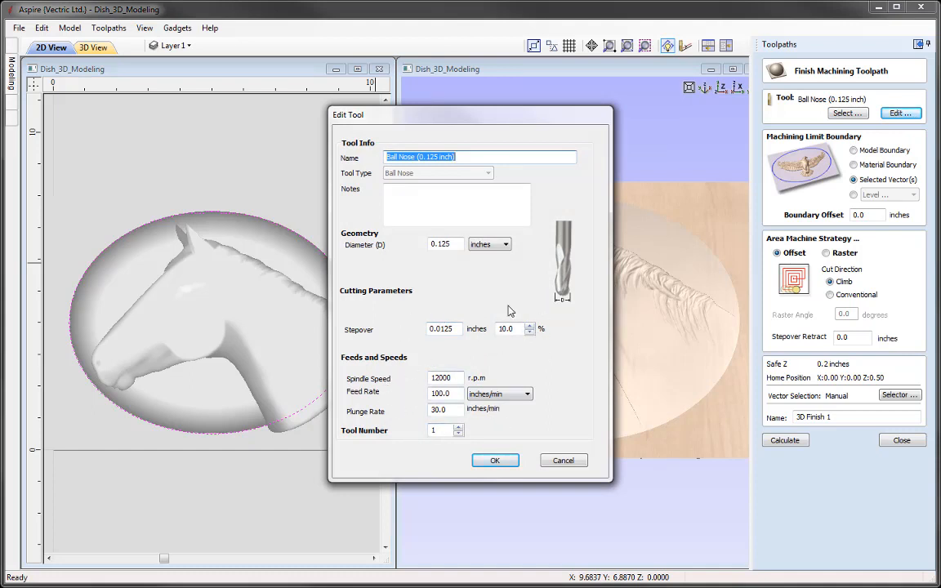
{"action": "left_click", "coordinate": [495, 461]}
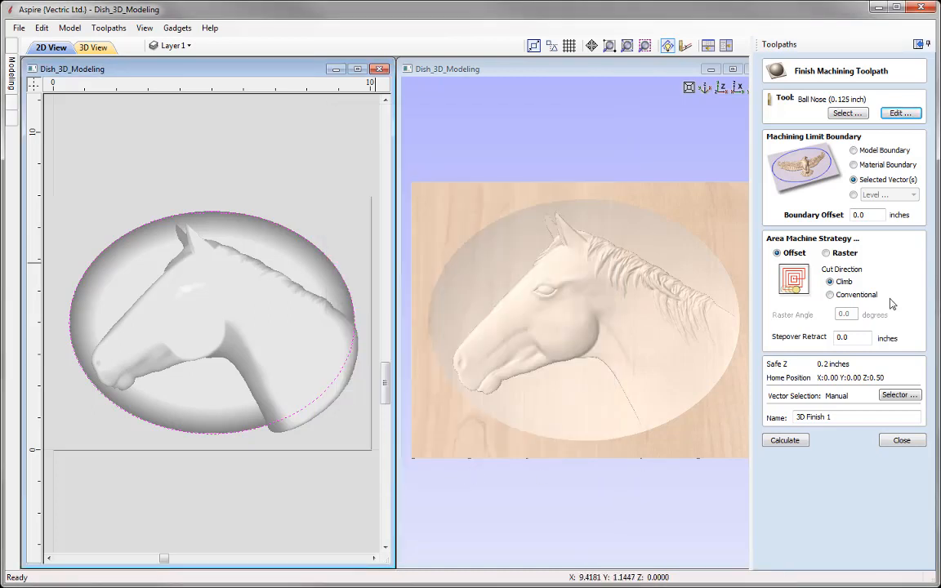
Calculate a raster toolpath named 3D Finish, limited to the selected vector with 0.0 inch boundary offset and 0.0 degree raster angle
{"action": "left_click", "coordinate": [880, 181]}
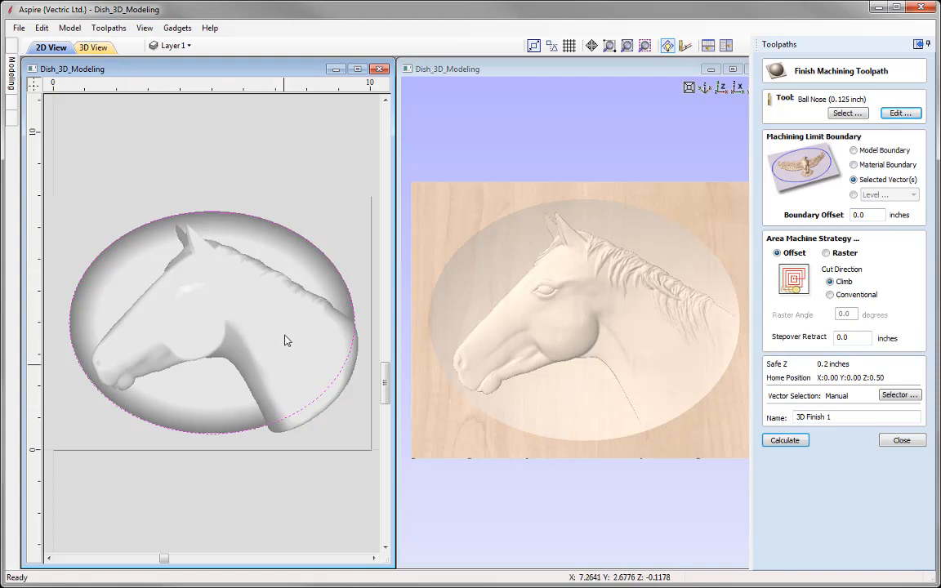
{"action": "left_click", "coordinate": [873, 216]}
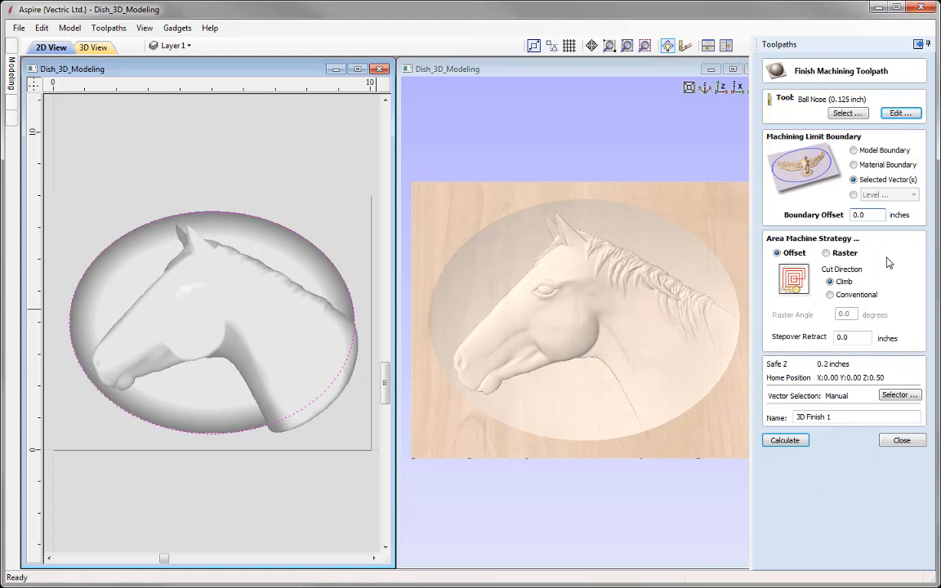
{"action": "left_click", "coordinate": [828, 253]}
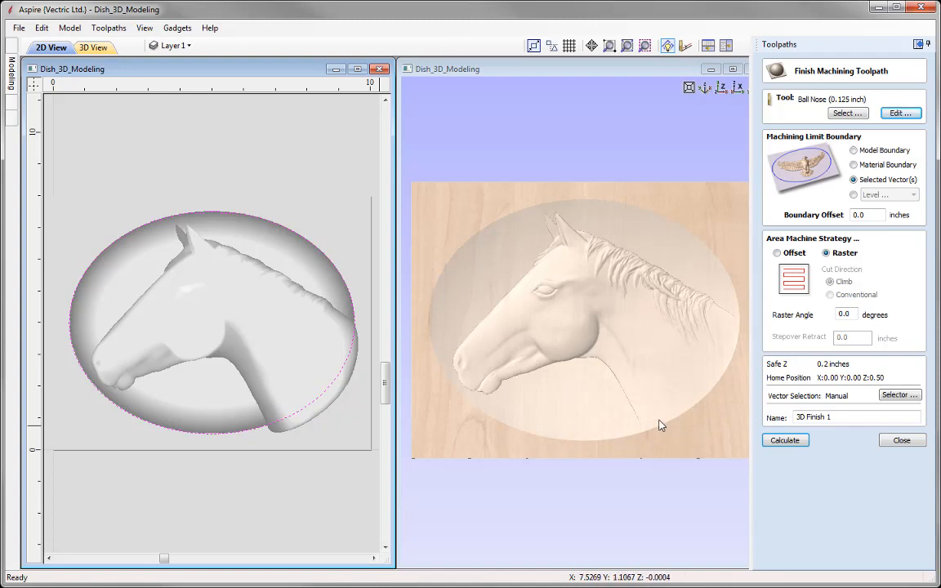
{"action": "left_click", "coordinate": [841, 418]}
{"action": "key", "text": "BackSpace"}
{"action": "key", "text": "BackSpace"}
{"action": "left_click", "coordinate": [786, 441]}
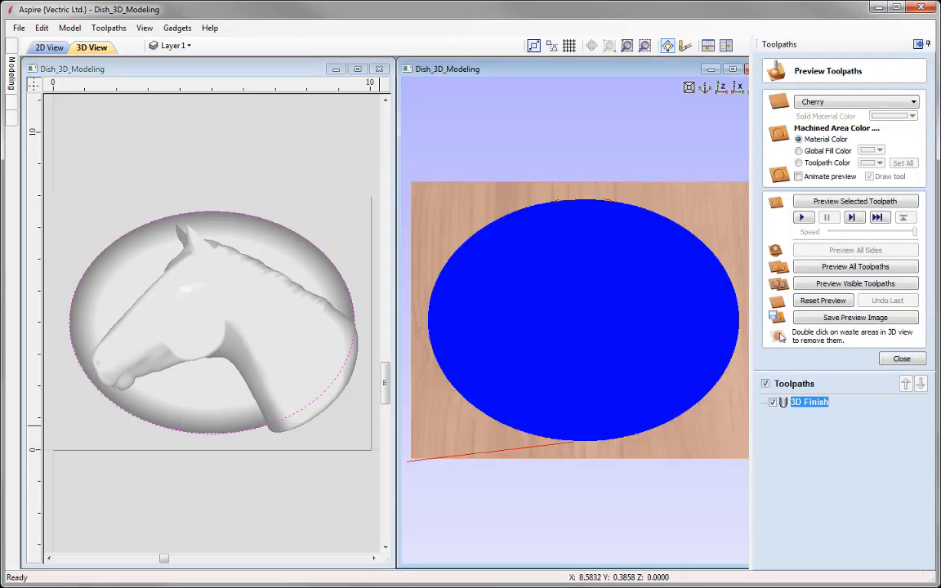
Preview the 3D Finish toolpath, inspect the carved horse in an enlarged 3D view, and return to the model seen from above
{"action": "left_click", "coordinate": [884, 203]}
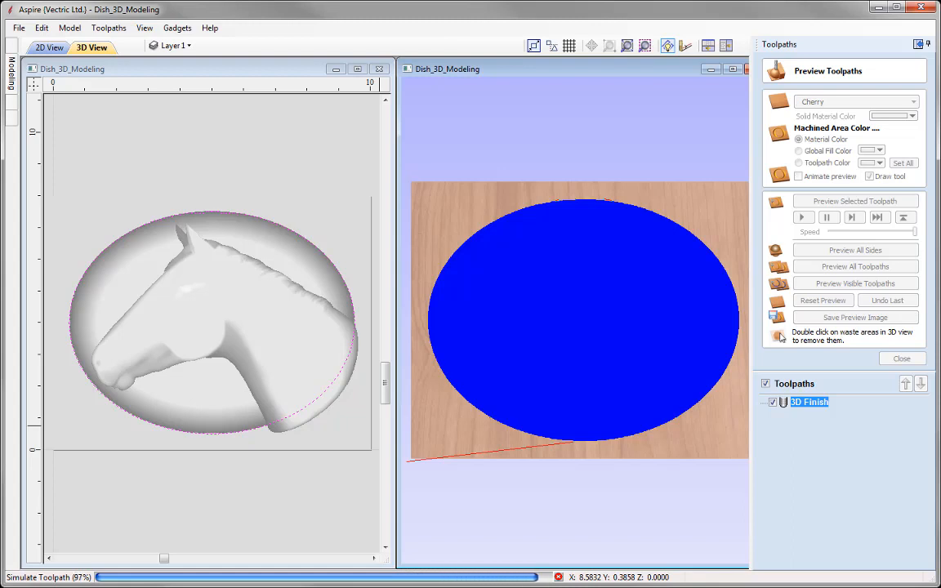
{"action": "left_click", "coordinate": [733, 70]}
{"action": "left_click_drag", "start_coordinate": [382, 385], "coordinate": [507, 339]}
{"action": "left_click", "coordinate": [901, 359]}
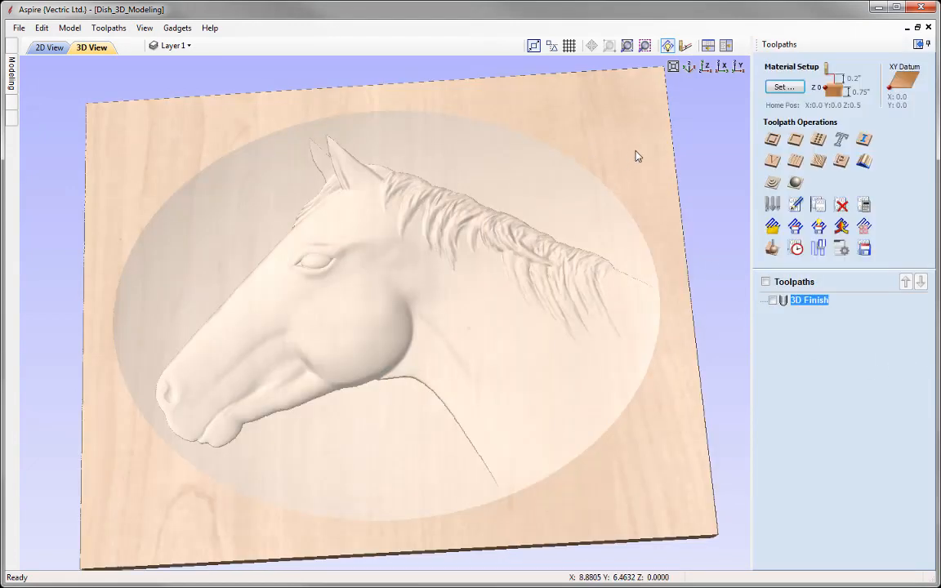
{"action": "left_click", "coordinate": [705, 69]}
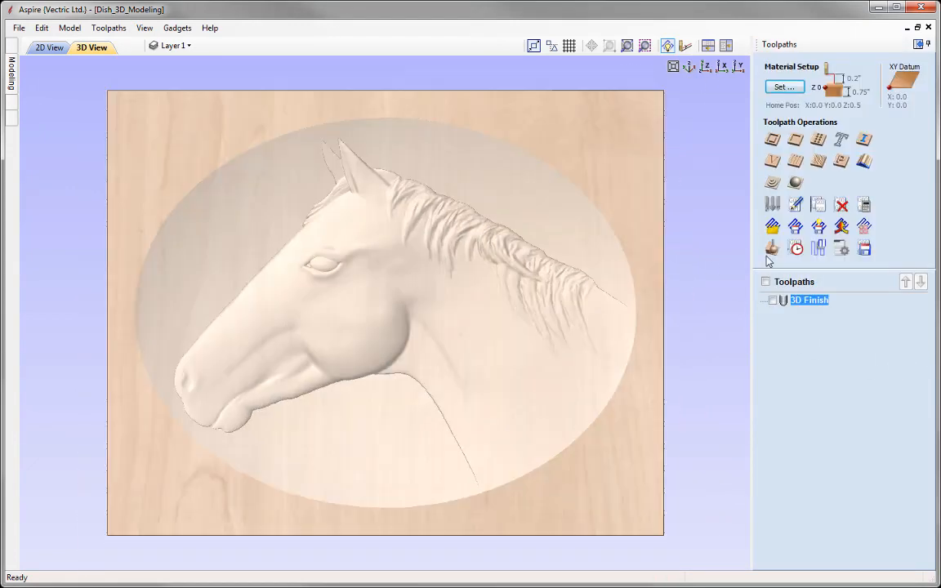
Review the save options for the 3D Finish toolpath with the G Code (inch) (*.tap) post processor, leaving it unexported and hidden
{"action": "left_click", "coordinate": [865, 251]}
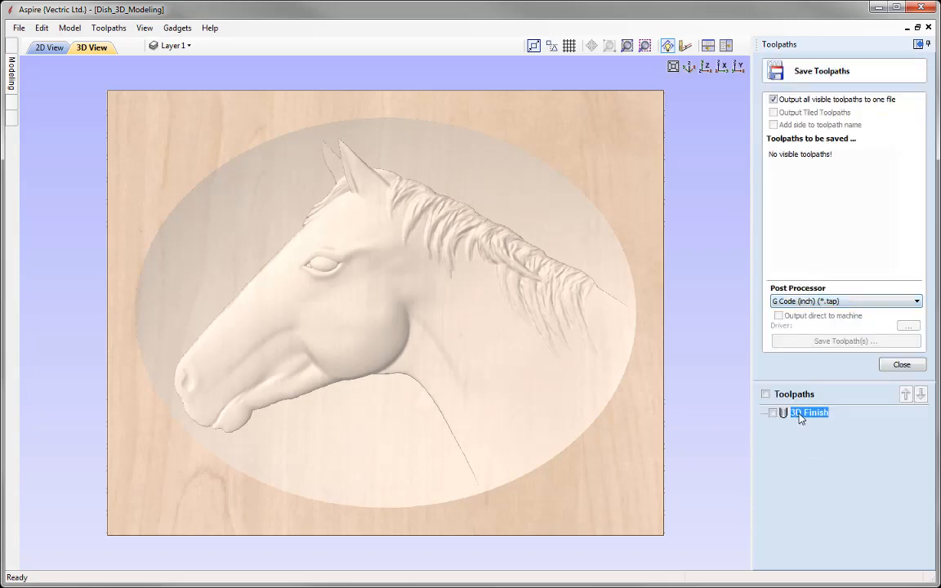
{"action": "left_click", "coordinate": [772, 413]}
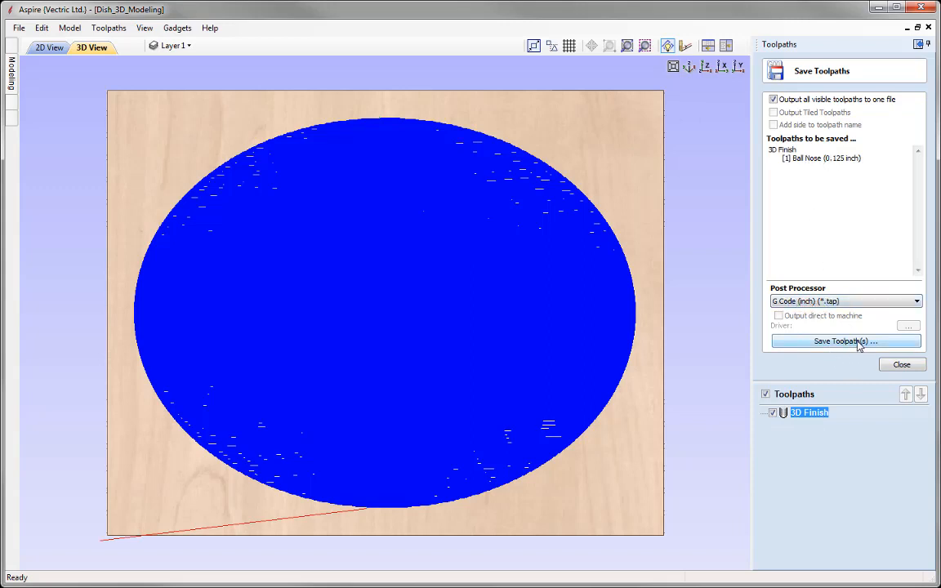
{"action": "left_click", "coordinate": [901, 365]}
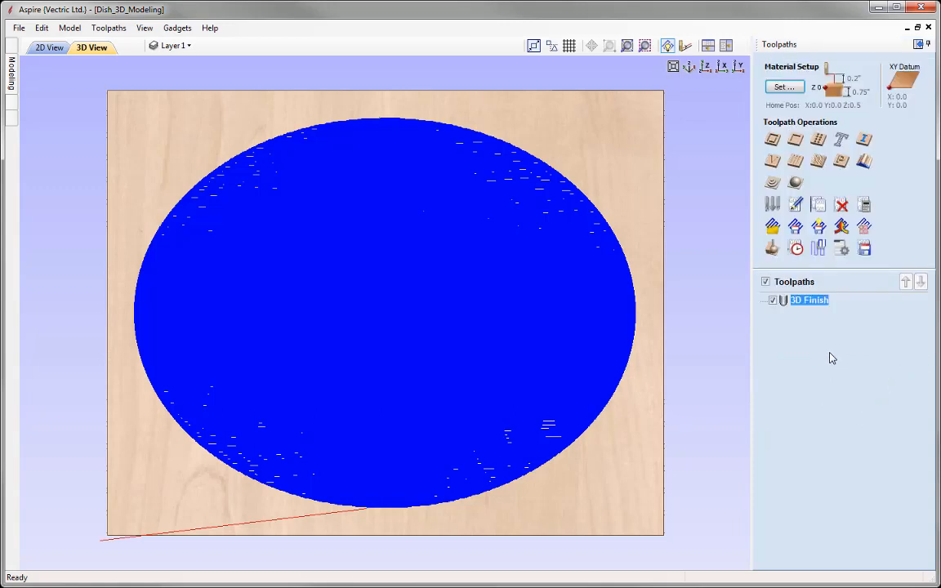
{"action": "left_click", "coordinate": [772, 302]}
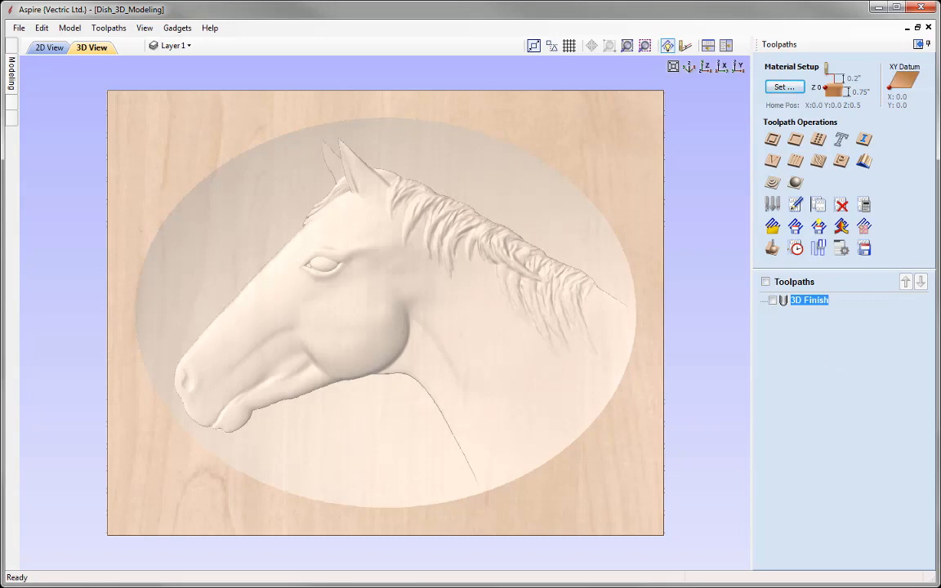
Save a copy of the project as Dish_3D_Toolpaths in the Creating_a_Dished_Recess_FILES folder
{"action": "left_click", "coordinate": [18, 29]}
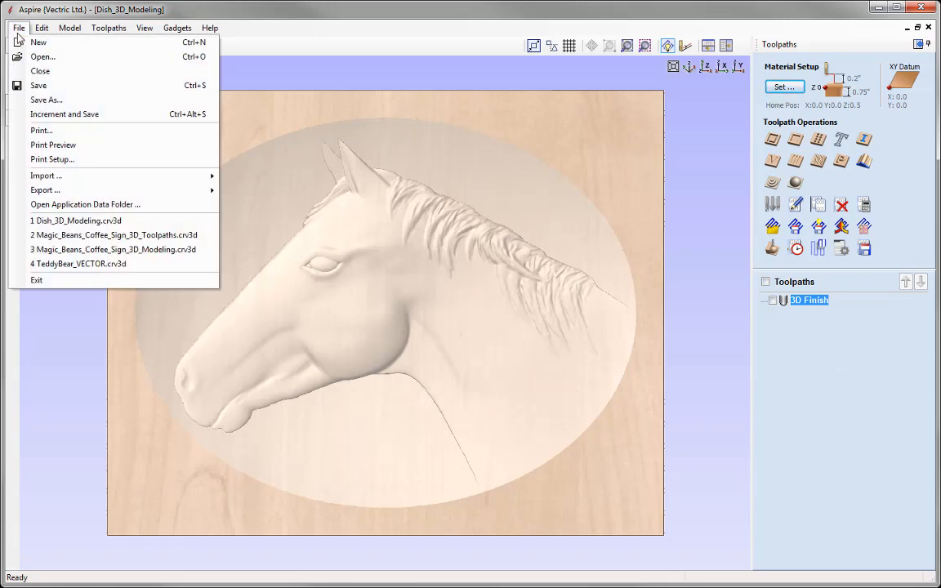
{"action": "left_click", "coordinate": [57, 99]}
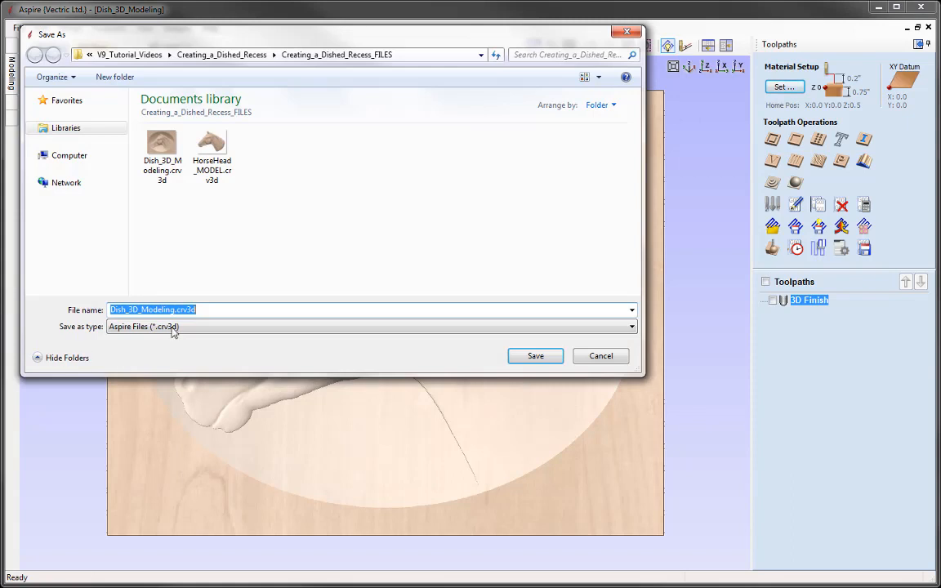
{"action": "right_click", "coordinate": [176, 309]}
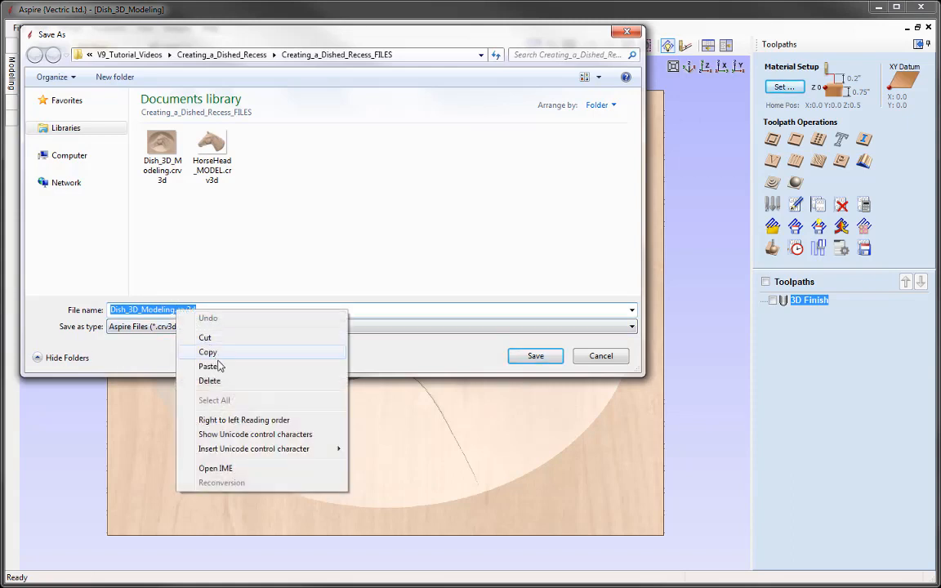
{"action": "left_click", "coordinate": [206, 365]}
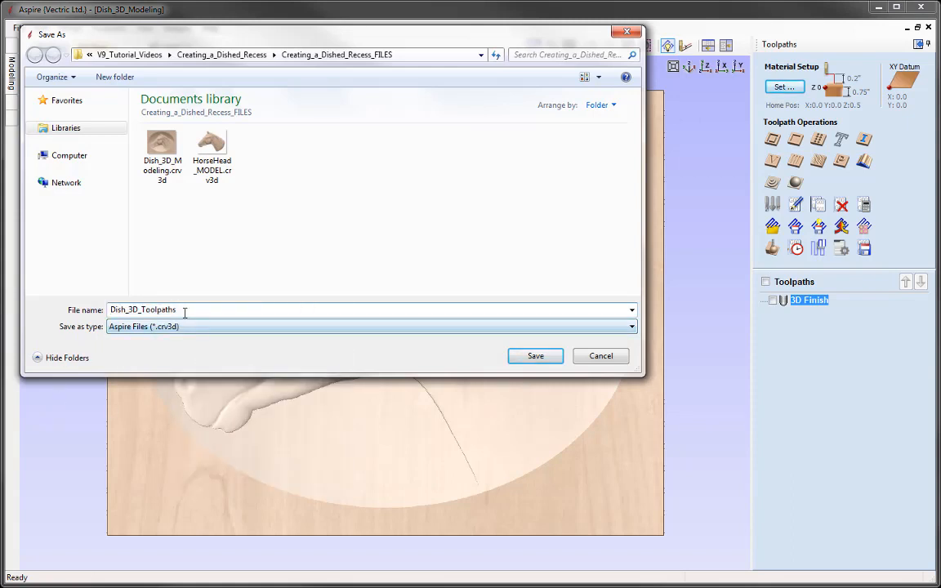
{"action": "left_click", "coordinate": [535, 357]}
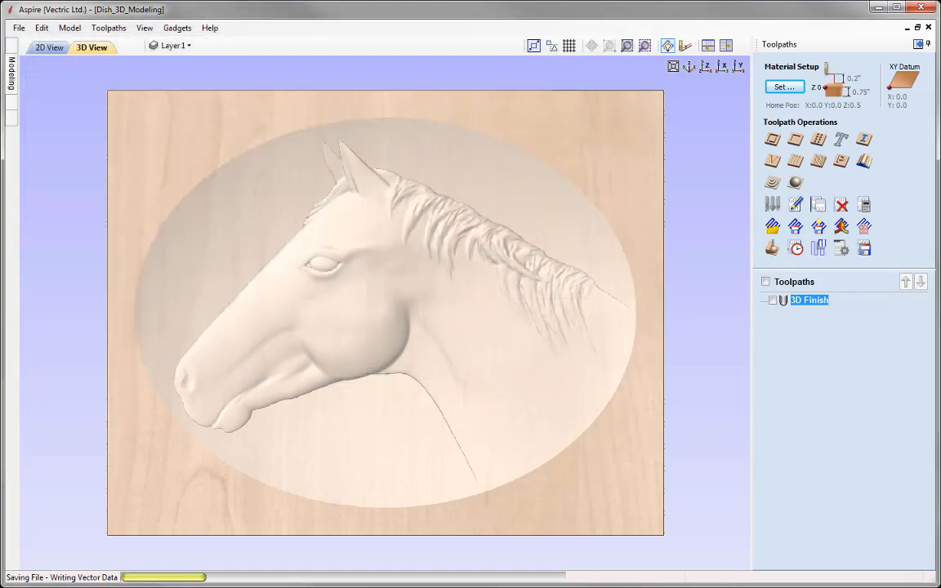